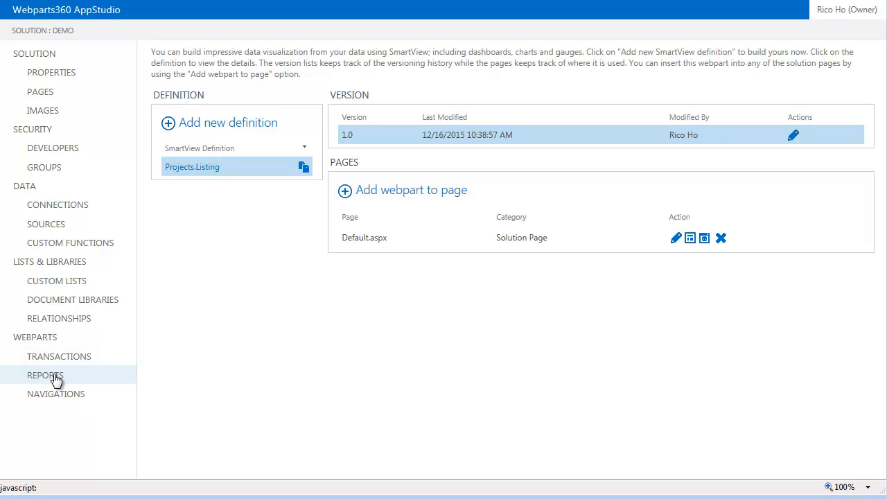
Add a new report definition titled Project.Selected.
click(231, 128)
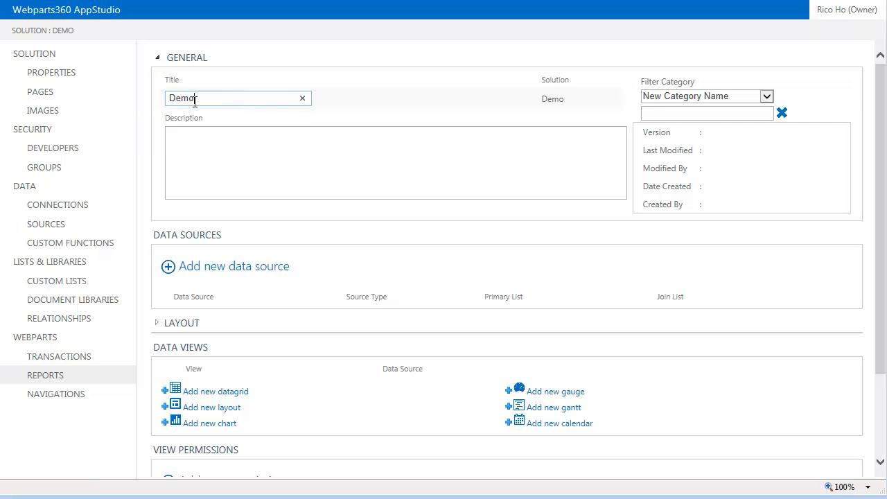
text(Project)
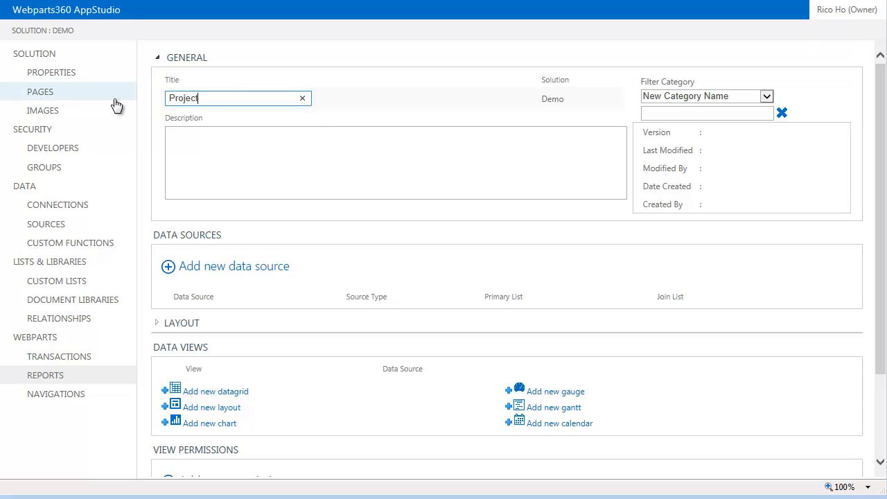
text(.Se)
text(lected)
Add a new data source that uses the Projects list as its primary list.
click(258, 266)
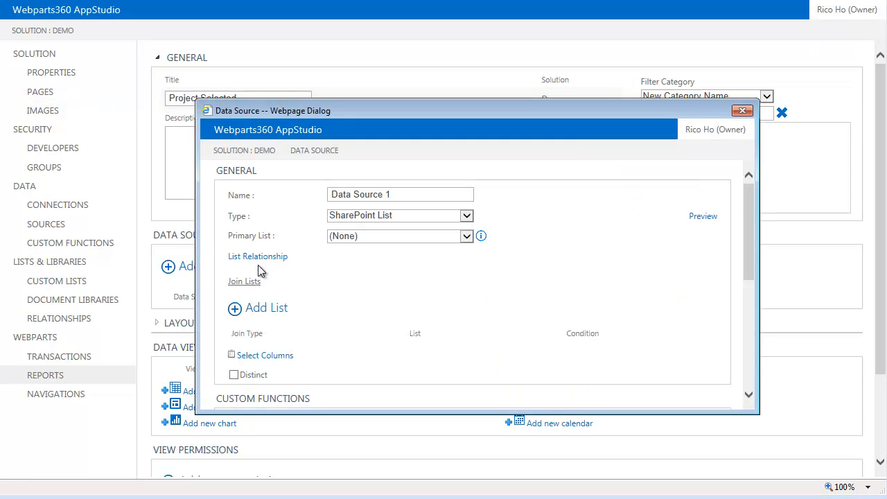
click(467, 235)
click(379, 300)
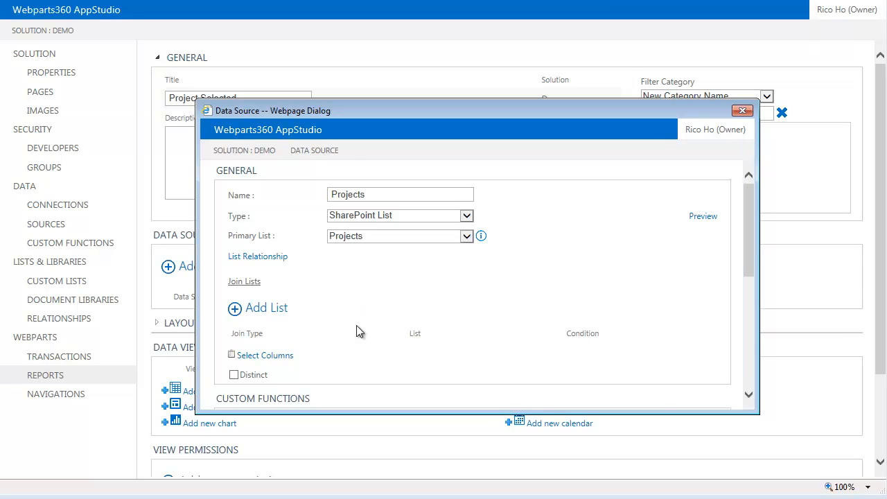
Reduce the data source's optional columns to ProjectName, Category_Lookup_Description, Department_Lookup_Description, Scope and RequestedBy_UserInfo_Name.
click(288, 355)
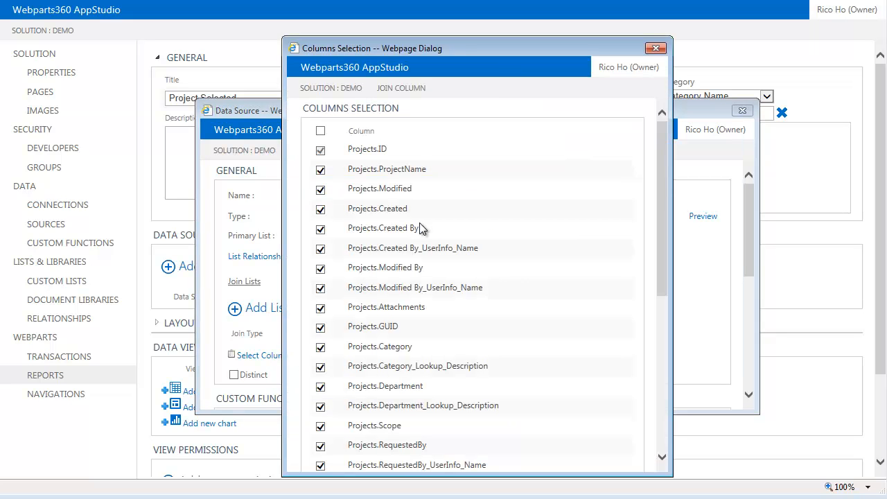
click(321, 132)
click(320, 131)
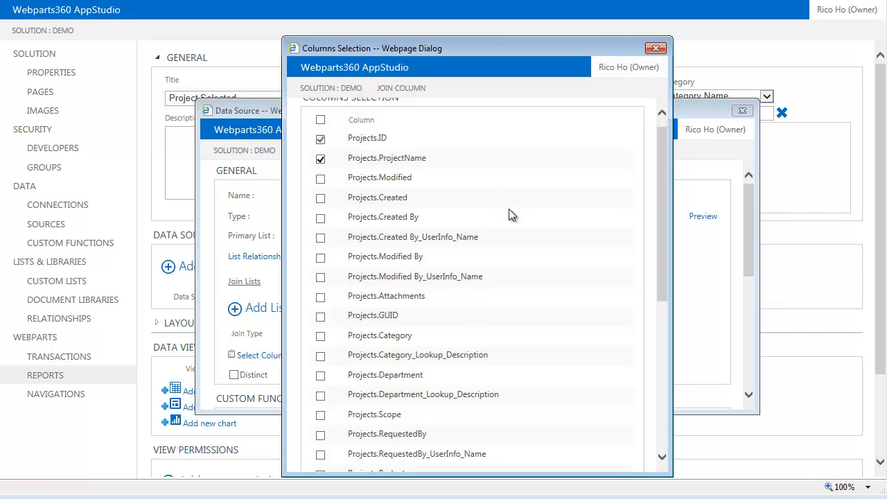
scroll(509, 210, down, 3)
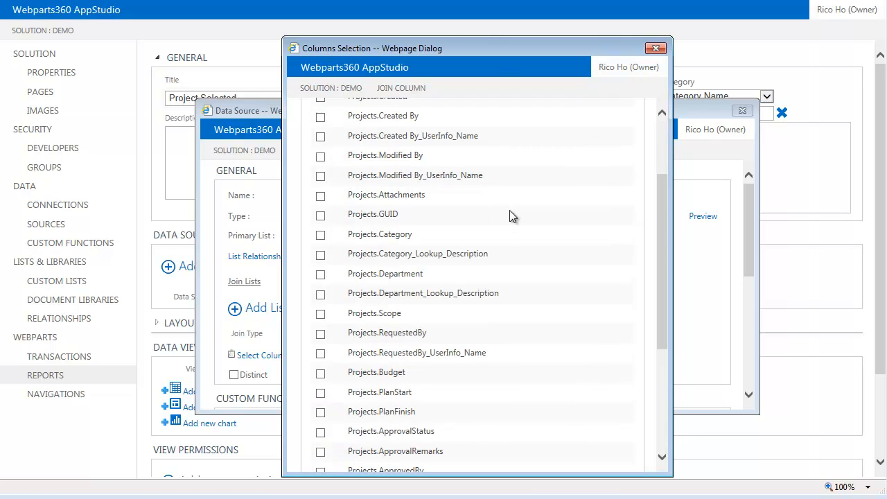
click(321, 255)
scroll(523, 256, down, 2)
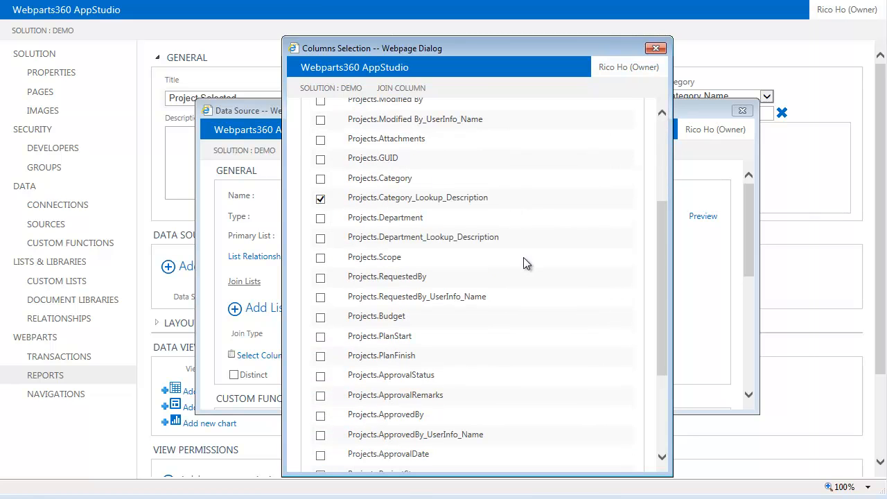
click(320, 238)
click(321, 257)
scroll(568, 270, down, 2)
click(320, 242)
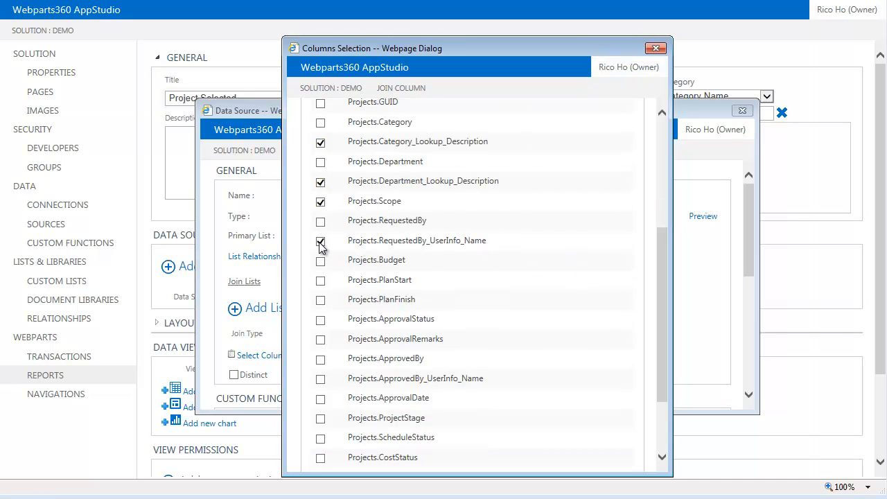
Include the Budget, PlanStart, PlanFinish, ApprovalStatus and ProjectManager_UserInfo_Name columns and save the column selection.
click(320, 262)
click(321, 282)
click(321, 301)
scroll(503, 284, down, 2)
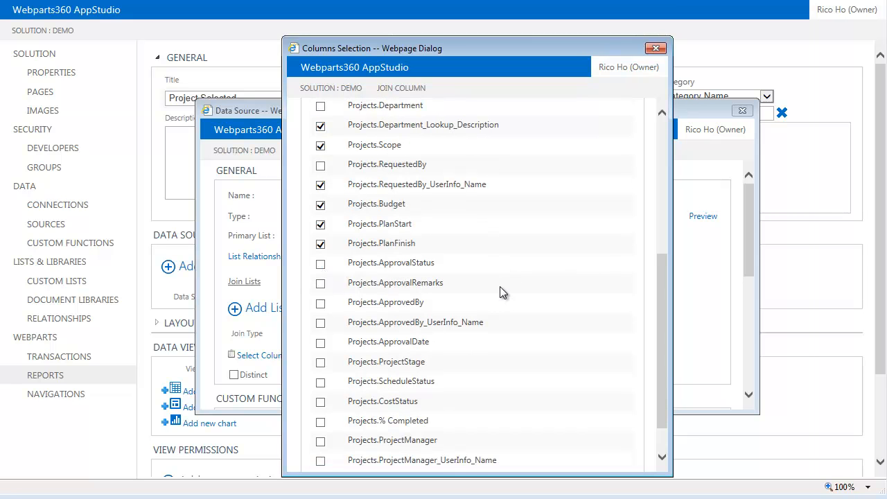
click(320, 263)
scroll(555, 274, down, 2)
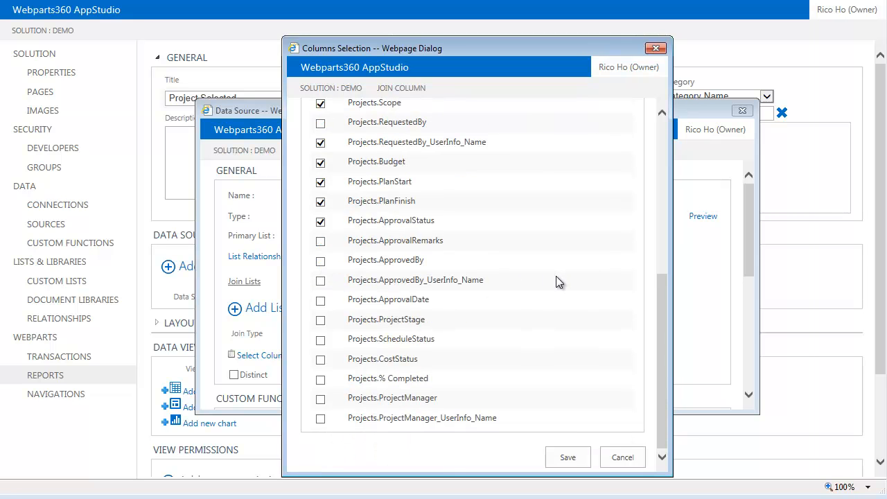
click(321, 419)
click(565, 457)
Save the Projects data source with the default view type, without ordering or filter parameters.
scroll(562, 293, down, 3)
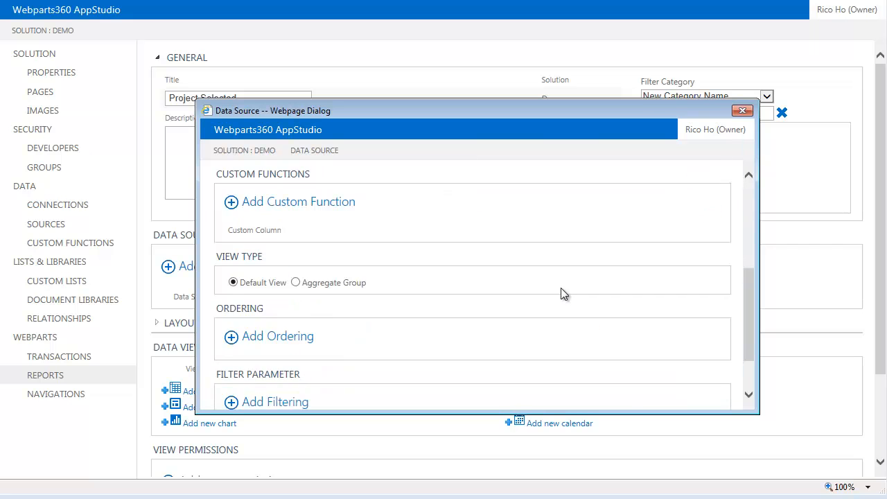
scroll(563, 294, down, 2)
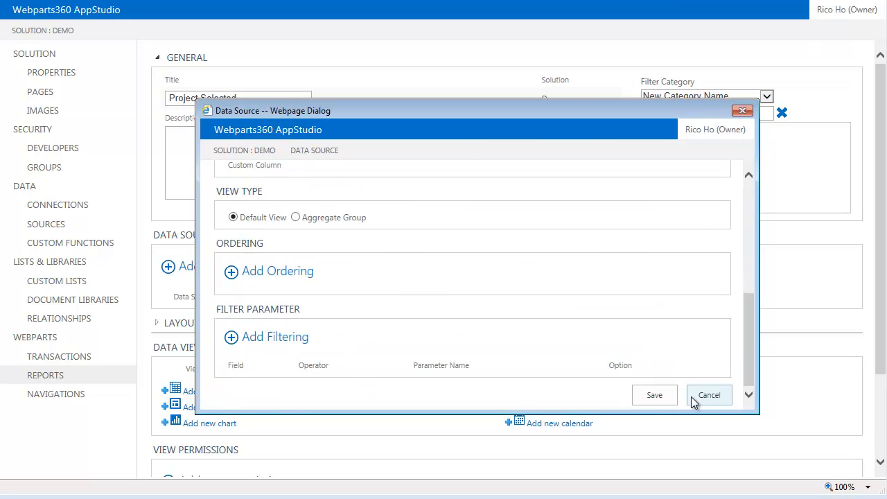
click(648, 396)
Add a new layout data view named Project Details and set its type to Custom.
scroll(327, 223, down, 2)
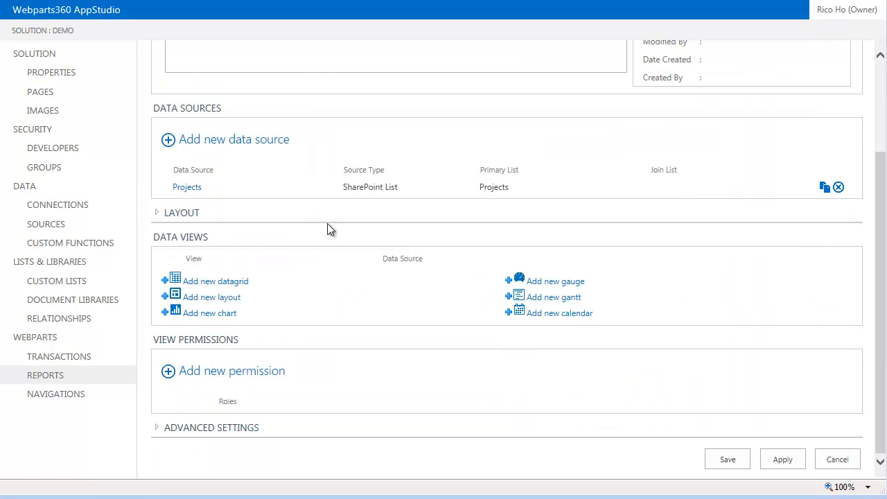
click(225, 303)
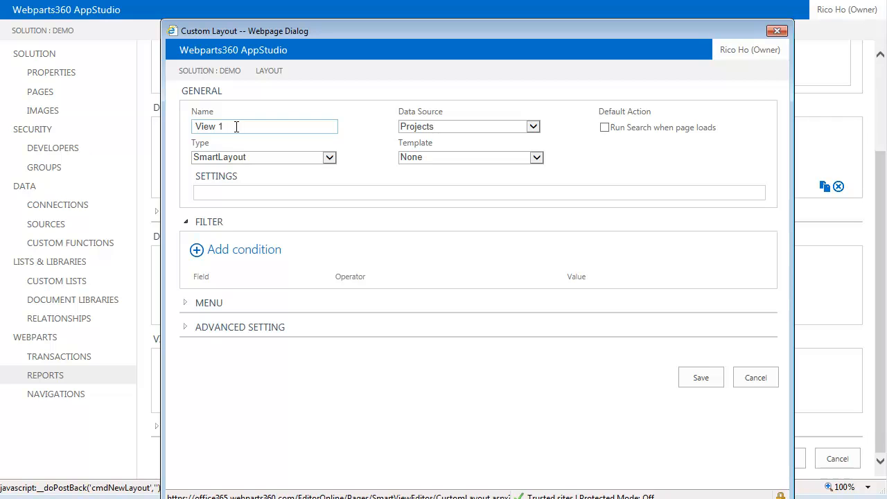
drag(236, 127, 171, 125)
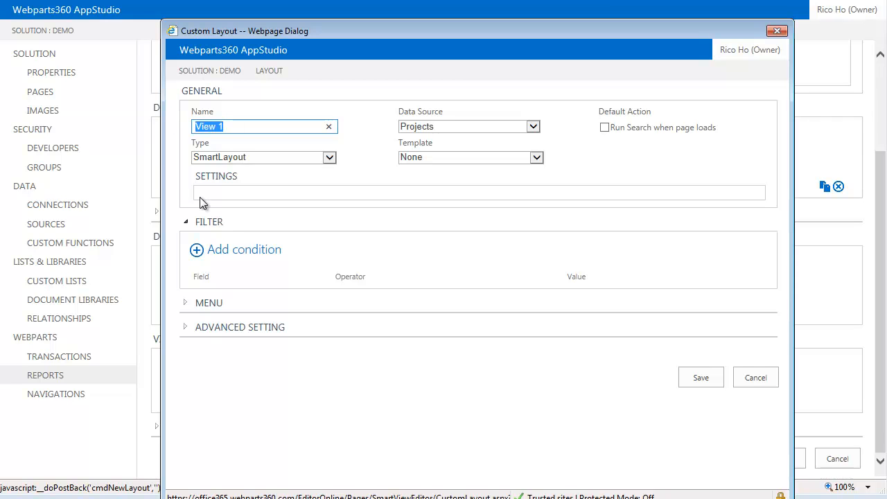
text(Project Details)
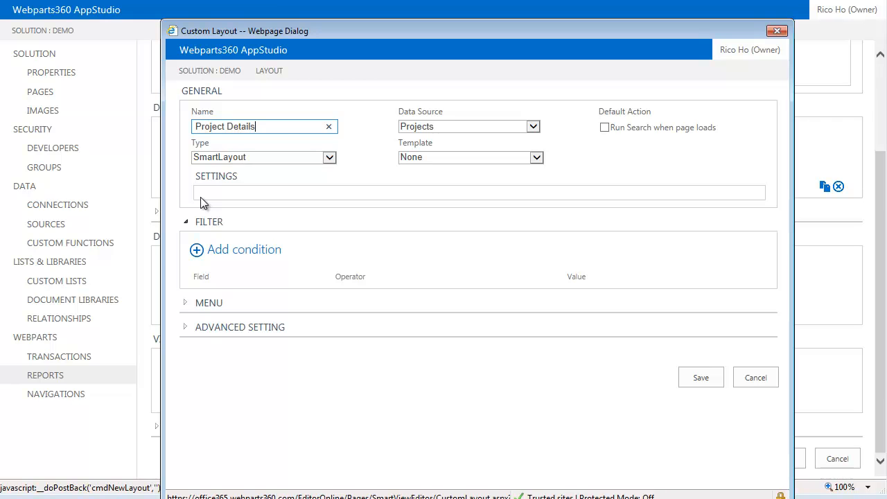
click(331, 160)
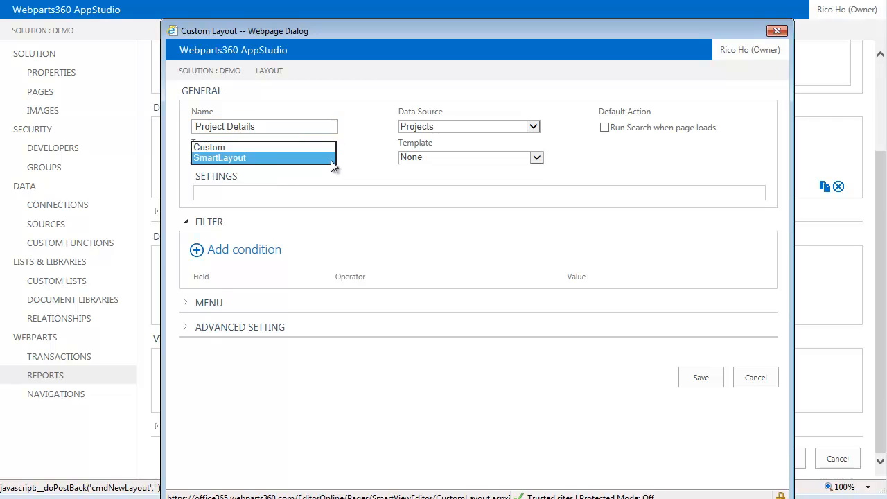
click(277, 149)
Generate the default layout markup from the Projects columns and look through it.
click(407, 159)
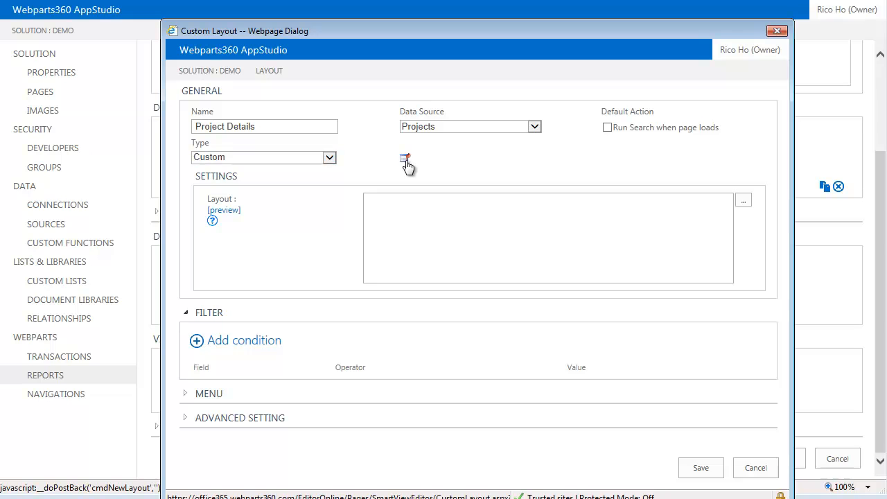
scroll(680, 224, down, 3)
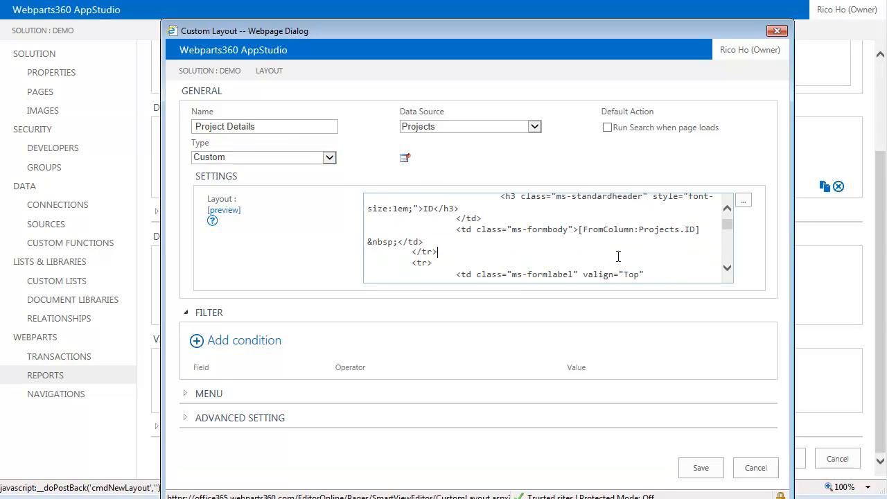
scroll(618, 256, up, 3)
scroll(618, 254, down, 5)
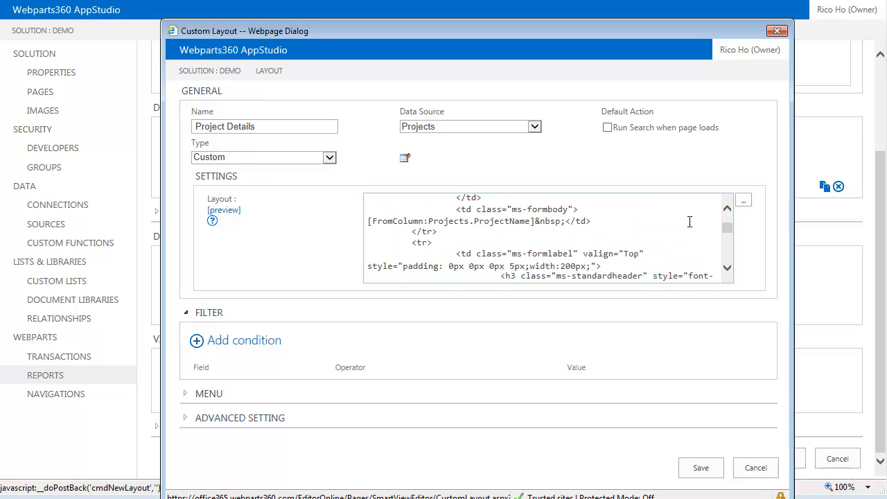
Replace all of the Project Details layout code with the copied table markup and accept it.
click(744, 207)
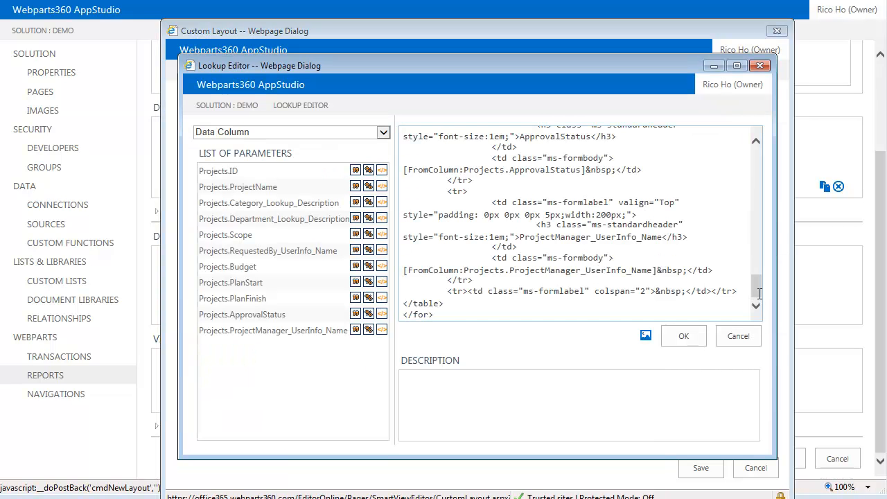
drag(758, 291, 750, 156)
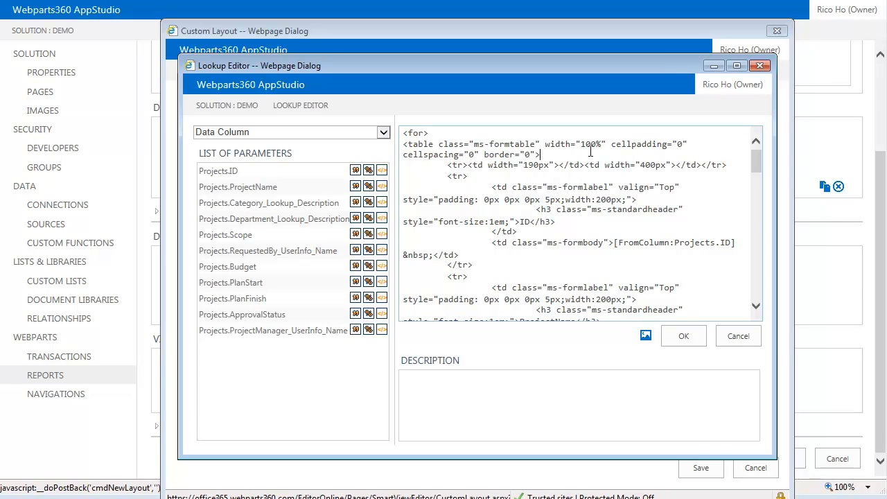
key(ctrl+a)
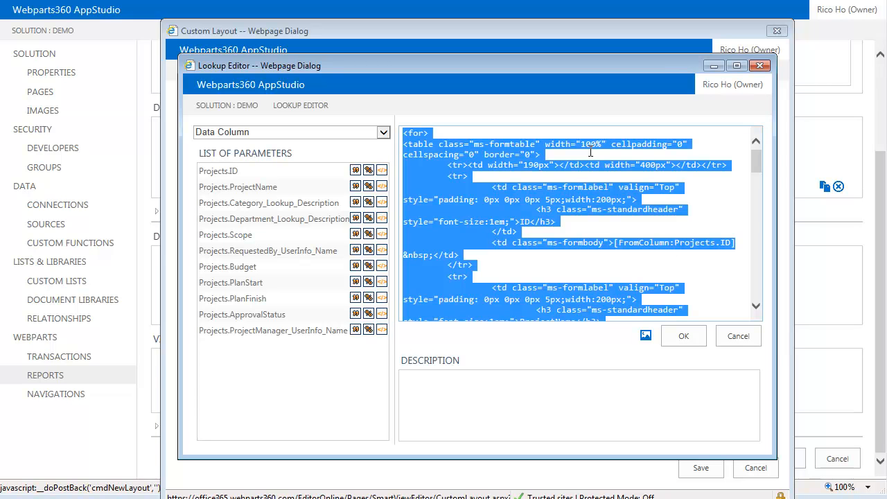
key(ctrl+v)
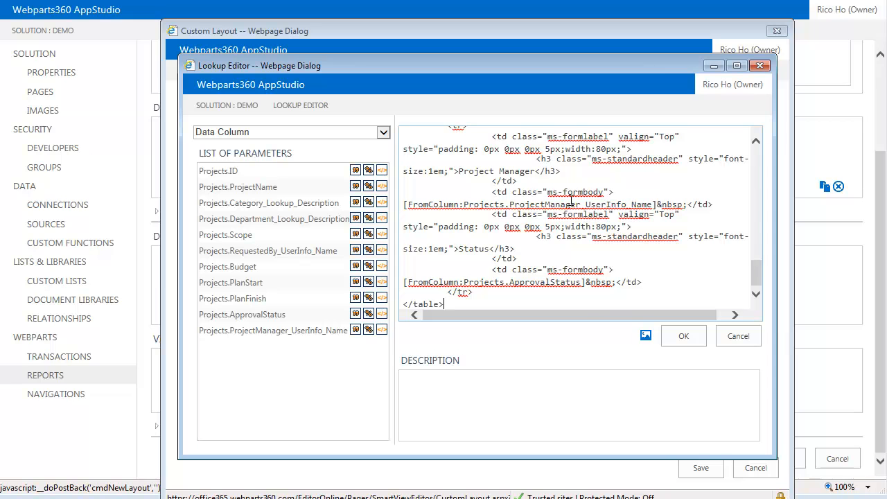
scroll(578, 208, up, 5)
click(684, 336)
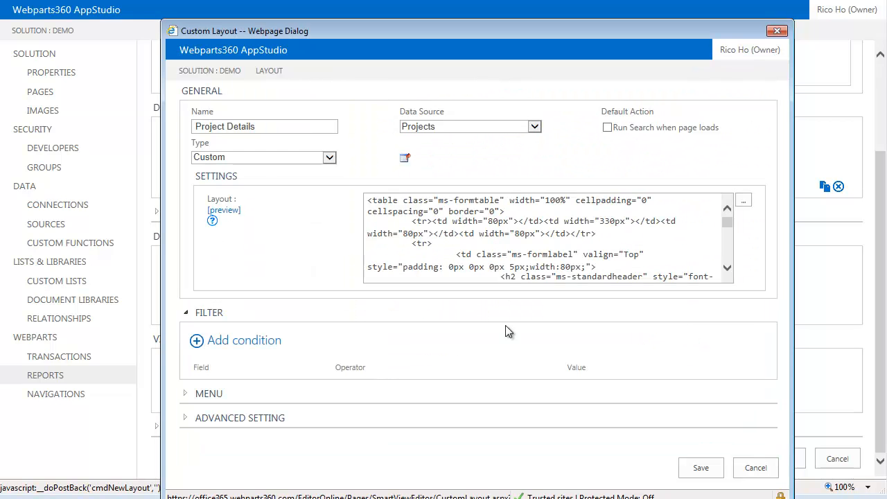
Add a filter condition to the layout where Projects.ID is Equal to [param:ProjectID].
click(244, 340)
click(358, 363)
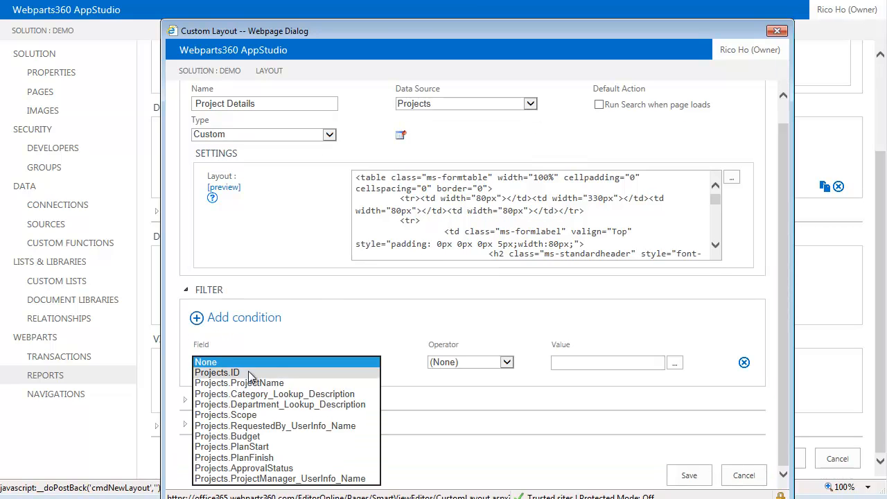
click(249, 371)
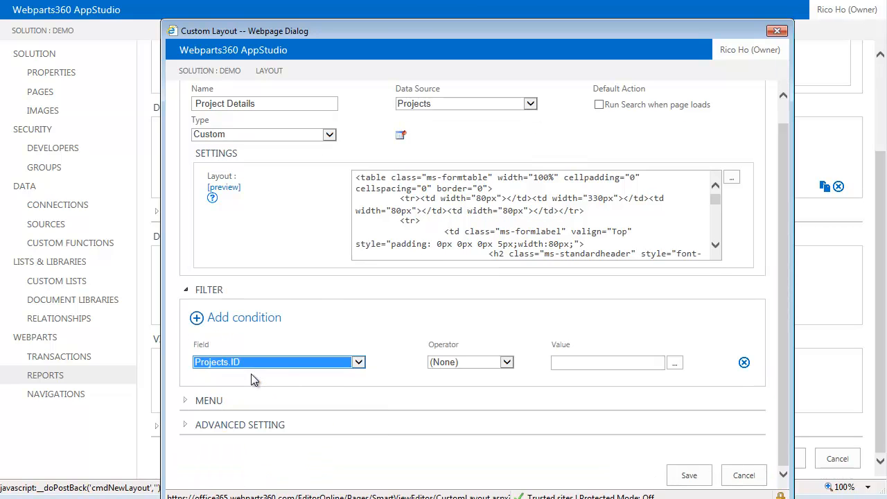
click(508, 362)
click(504, 375)
click(609, 362)
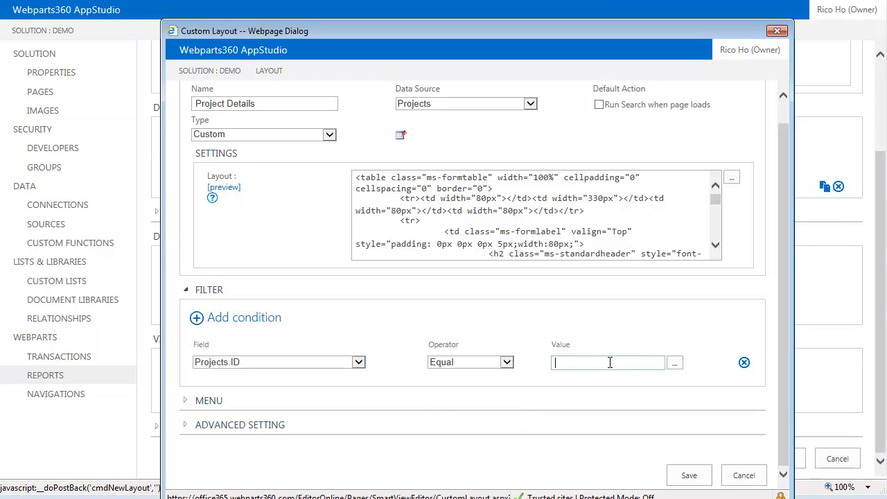
text([param:ProjectID)
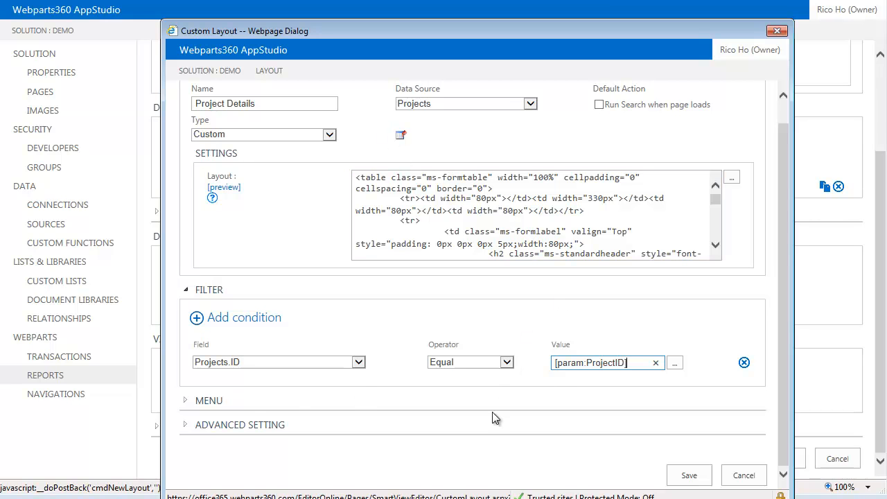
Turn off paging in the layout's advanced settings and save the Project Details view.
click(185, 426)
scroll(453, 333, down, 3)
click(398, 300)
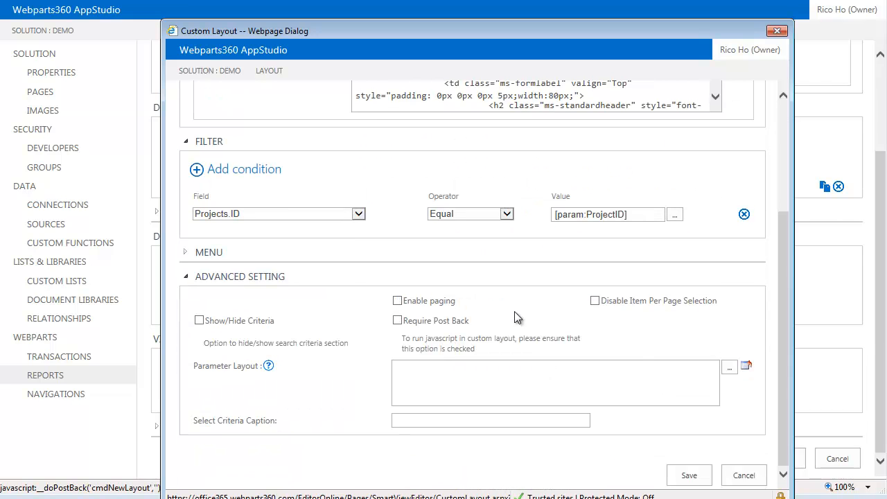
click(689, 475)
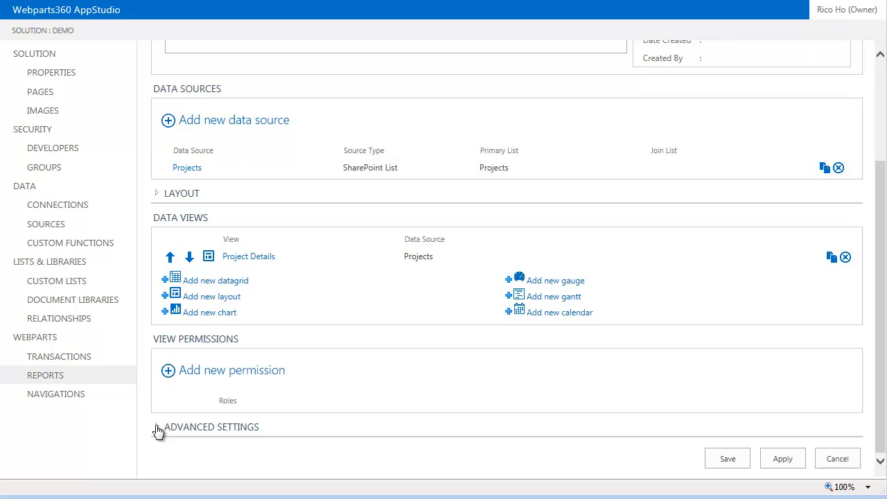
Disable the toolbar in the report definition's advanced settings and save the definition.
click(156, 428)
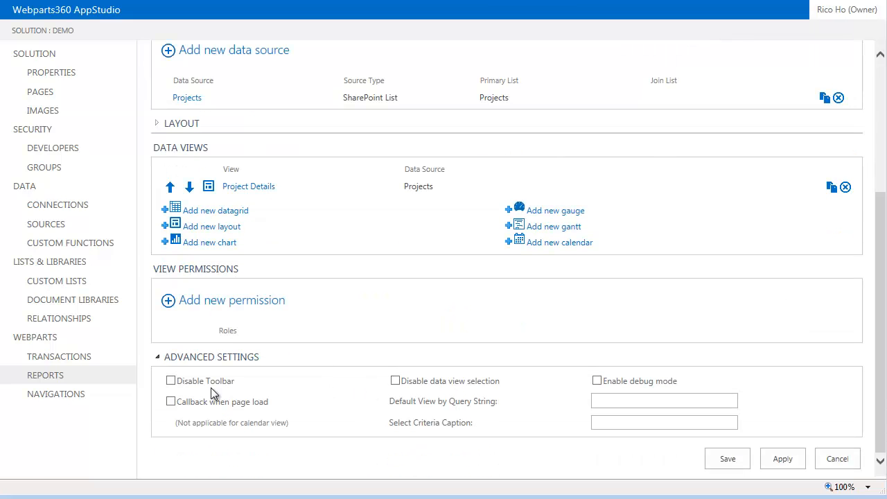
click(173, 383)
click(733, 459)
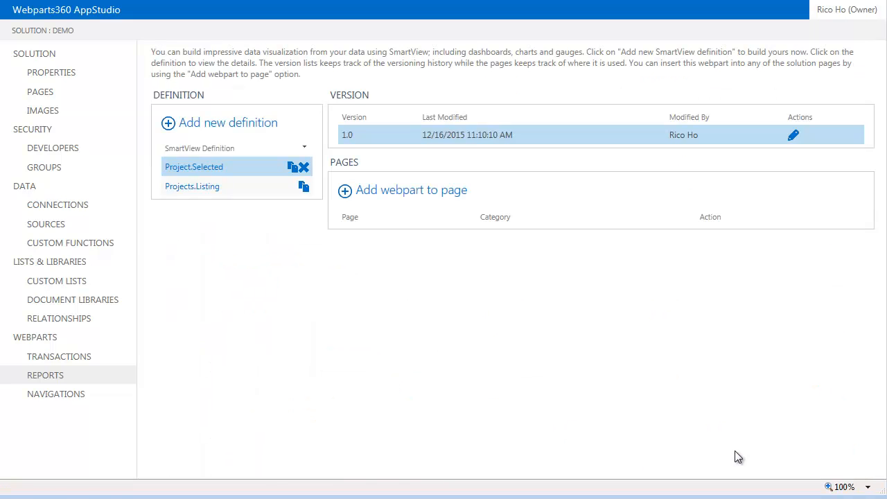
Start a new solution page for the Project.Selected webpart with file name ProjectWorkspace, and Project Workspace as title and new filter category.
click(429, 192)
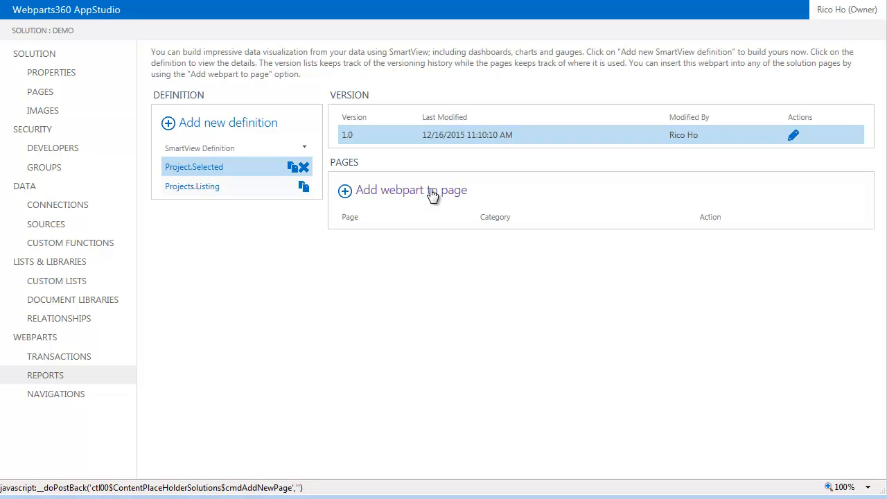
click(645, 217)
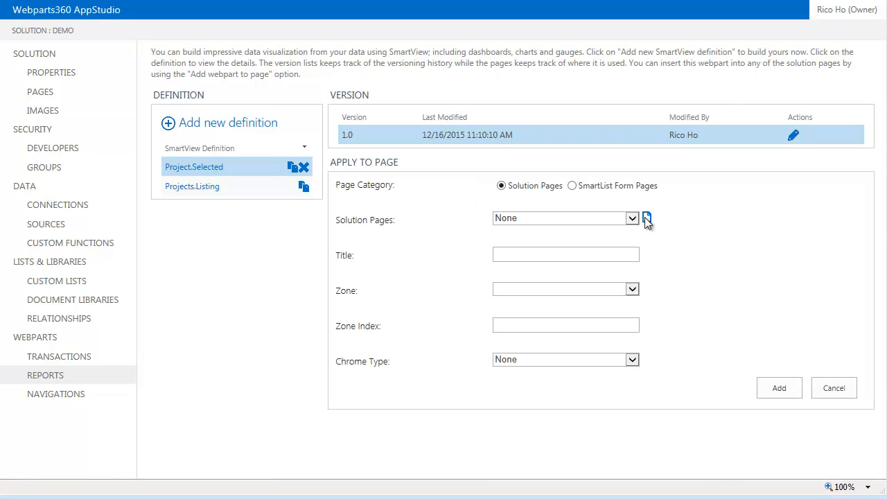
text(ProjectWorkspace)
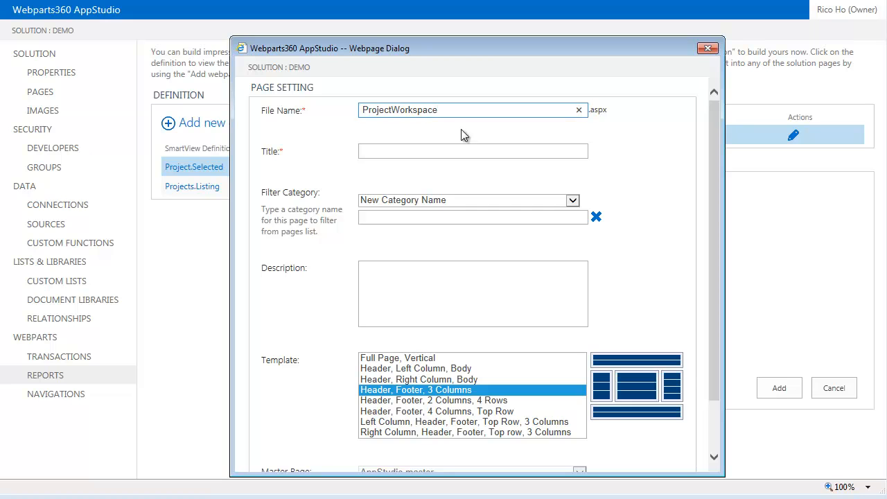
click(469, 147)
click(395, 151)
drag(467, 151, 295, 158)
key(ctrl+c)
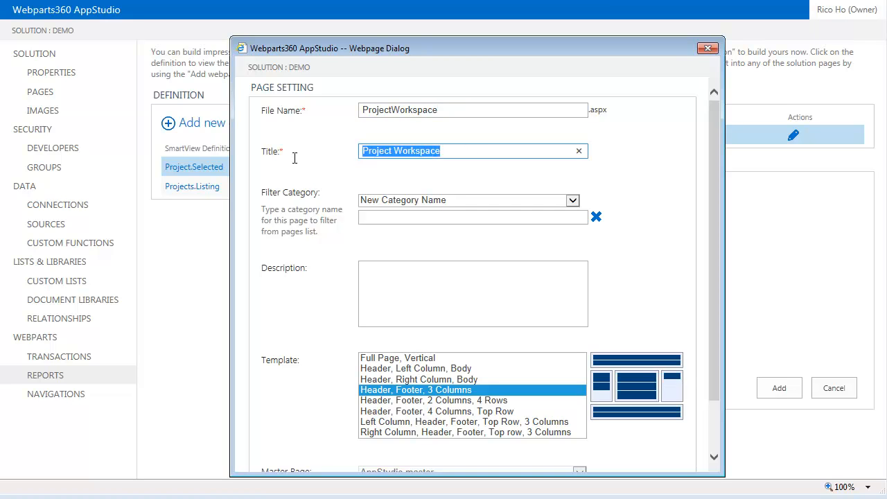
click(400, 217)
key(ctrl+v)
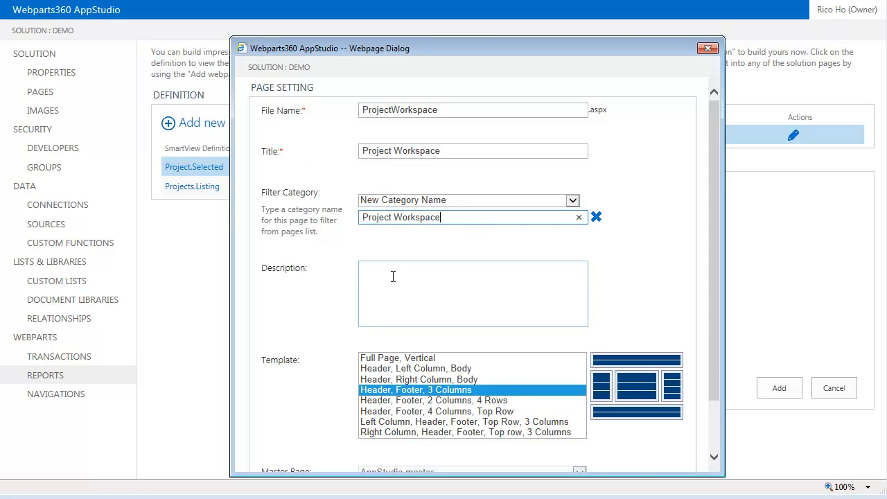
Choose the Header, Footer, 3 Columns template for the new page and create it.
scroll(393, 277, down, 2)
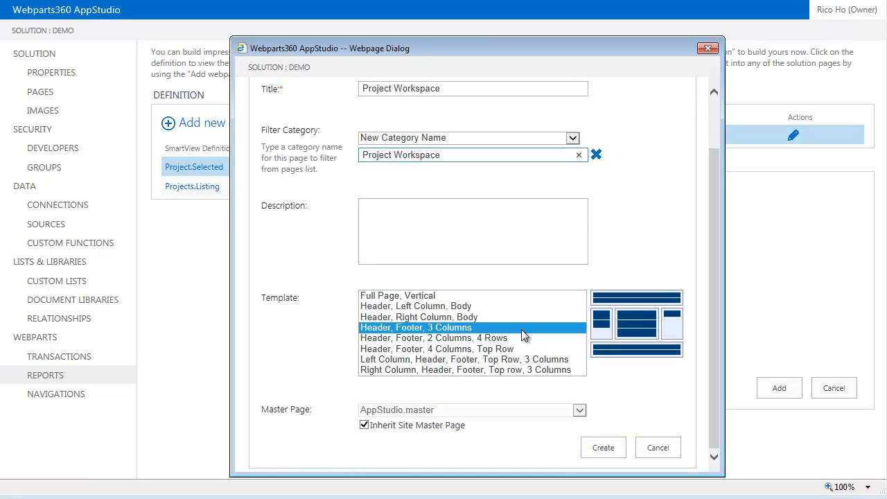
click(416, 317)
click(415, 330)
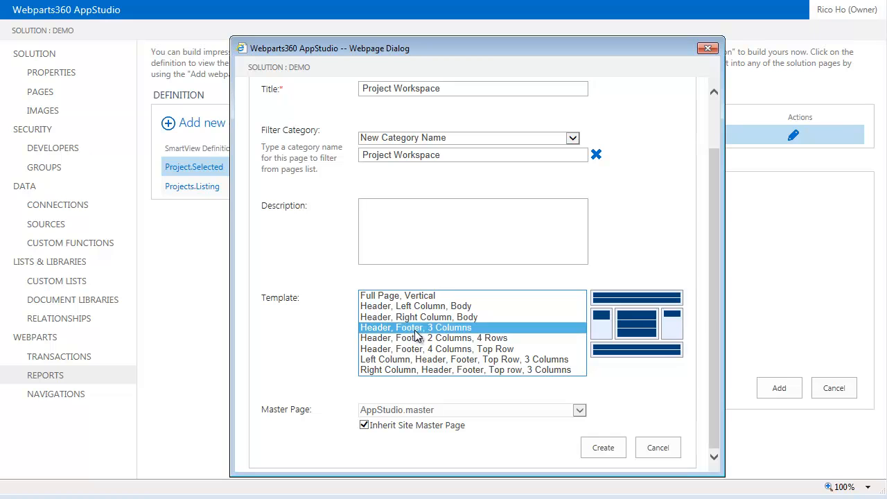
click(604, 447)
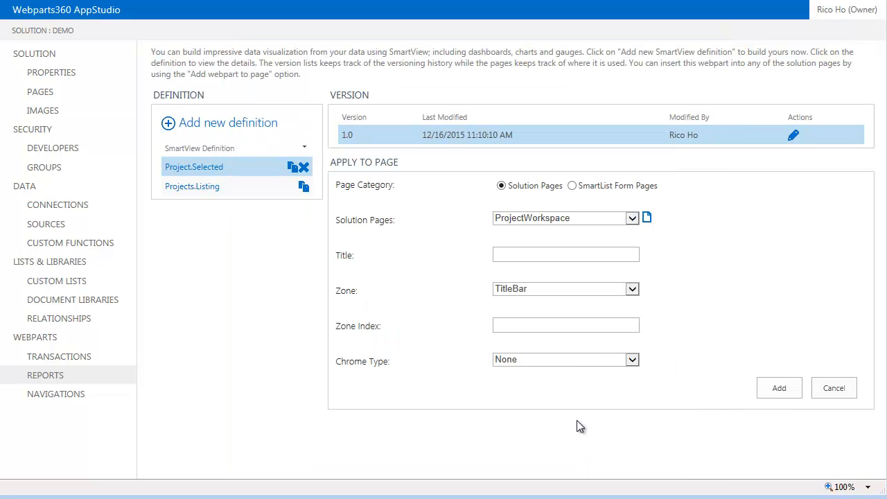
Add the webpart to ProjectWorkspace in the Header zone, titled Project Details, with chrome type TitleOnly.
click(634, 290)
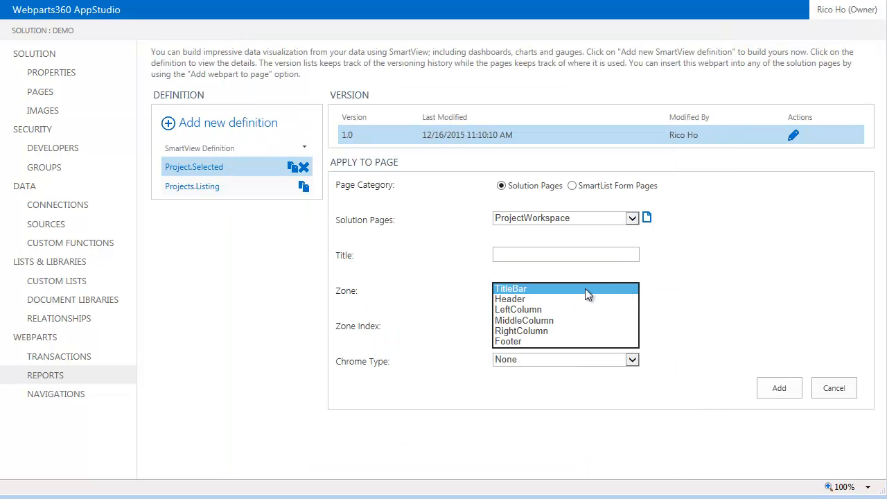
click(525, 299)
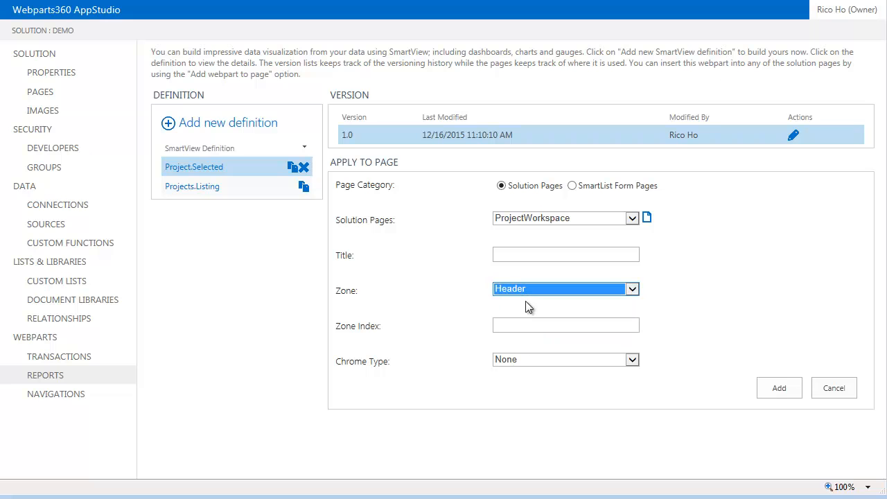
click(544, 255)
text({r)
key(BackSpace)
key(BackSpace)
text(Project Details)
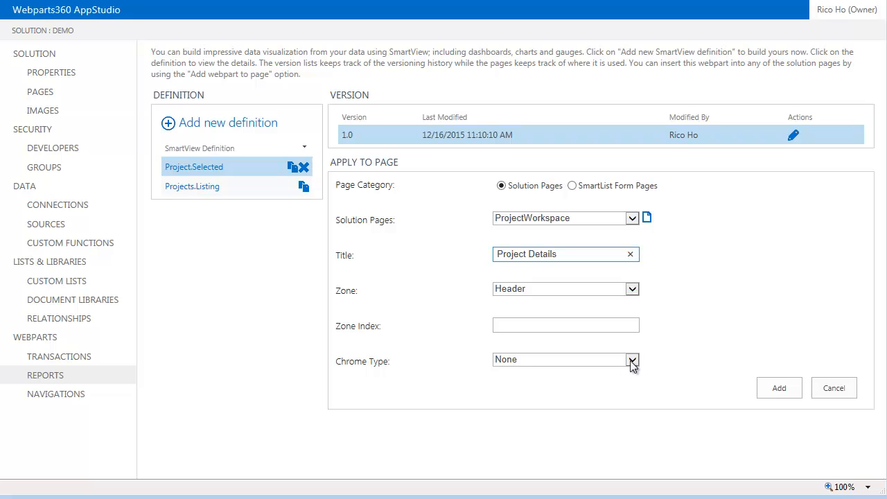
click(633, 360)
click(521, 380)
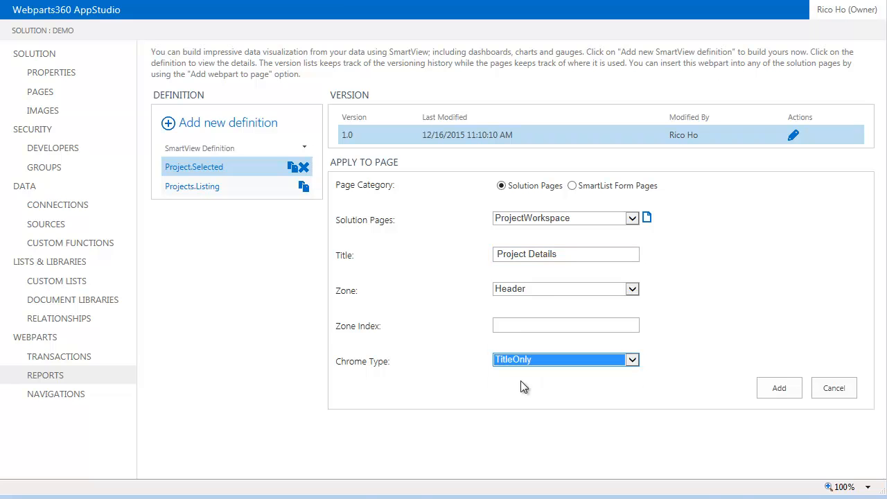
click(780, 390)
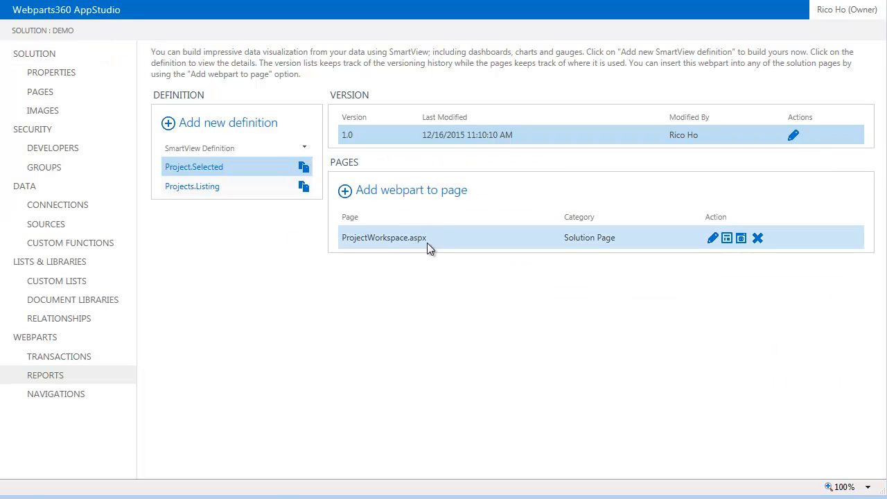
Open the Projects Listing view of the Projects.Listing definition and expand the settings of the Projects.ProjectName column.
click(202, 189)
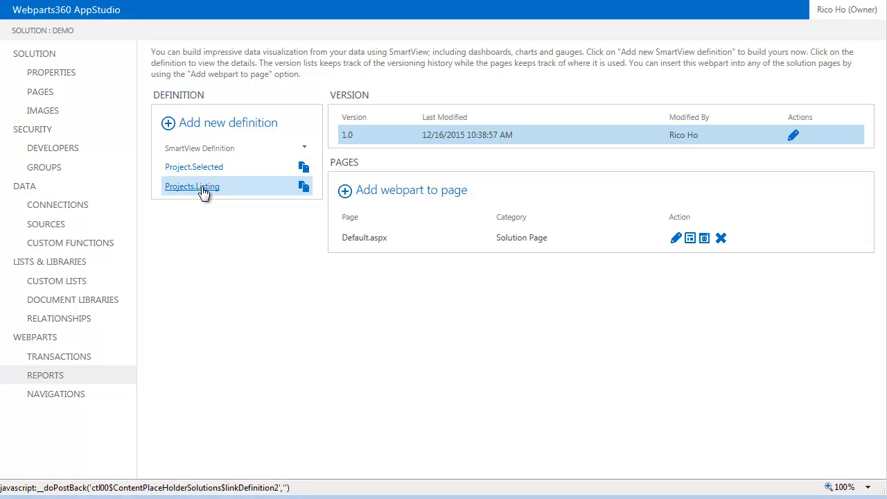
click(552, 141)
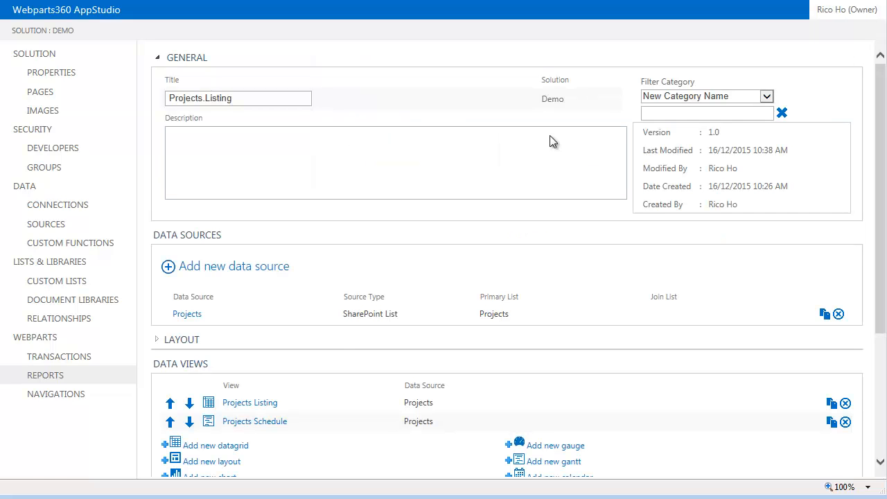
scroll(252, 405, down, 3)
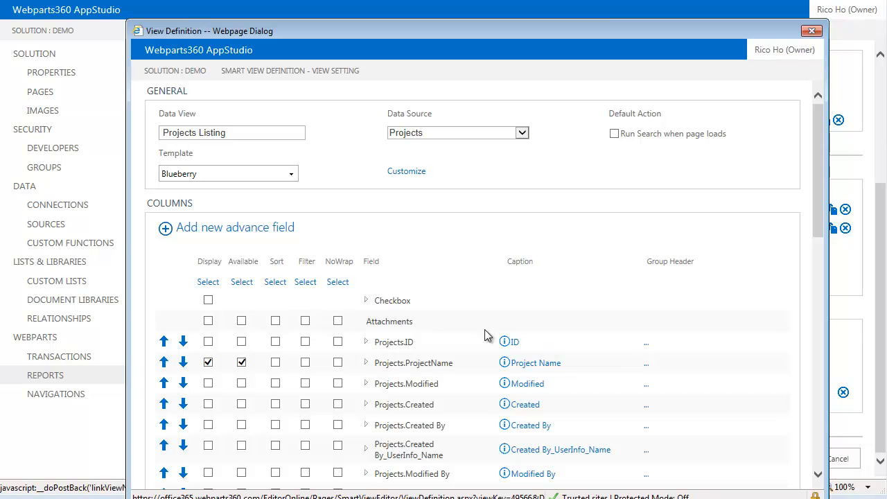
click(366, 363)
scroll(610, 339, down, 3)
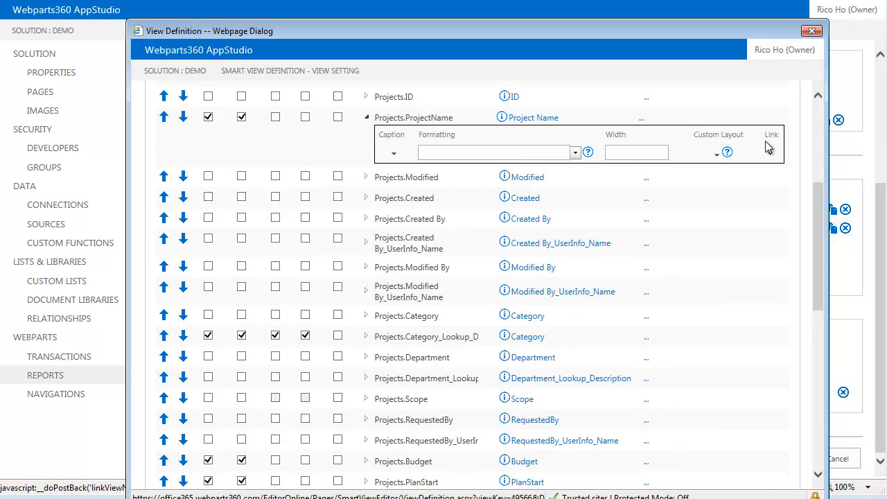
click(366, 117)
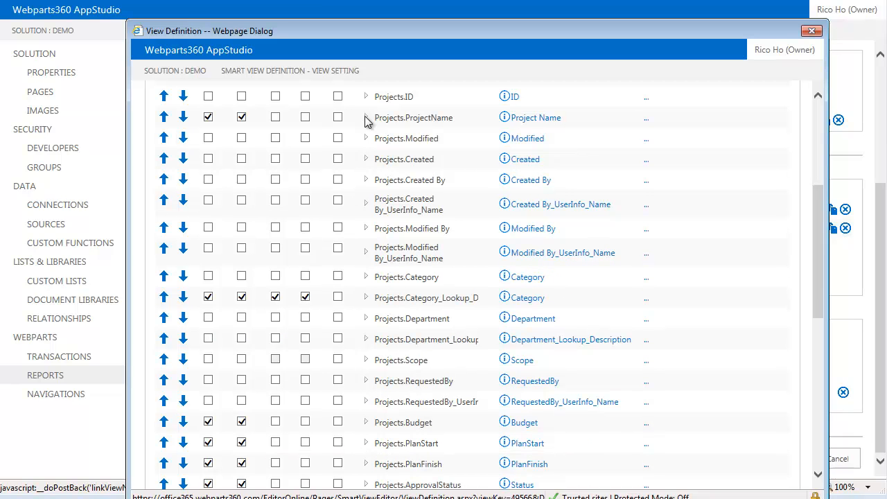
click(366, 118)
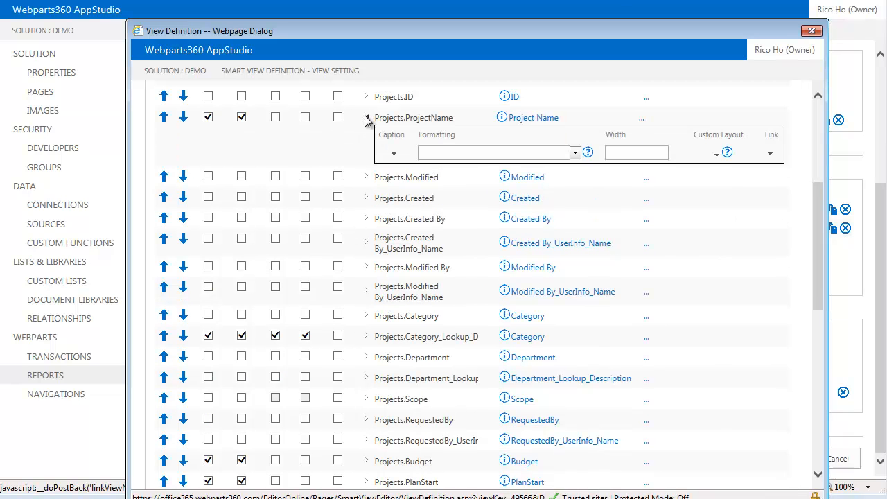
Set the ProjectName link to open in the same window and insert the ProjectWorkspace.aspx page as its URL.
click(770, 154)
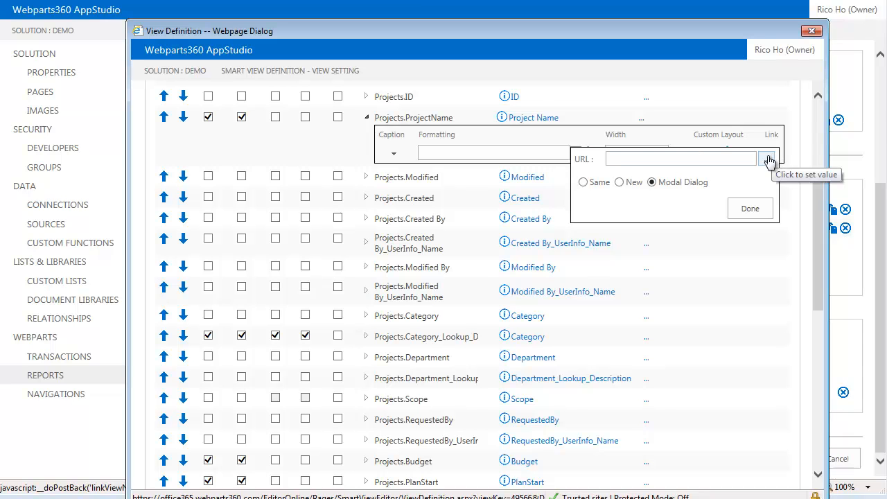
click(584, 182)
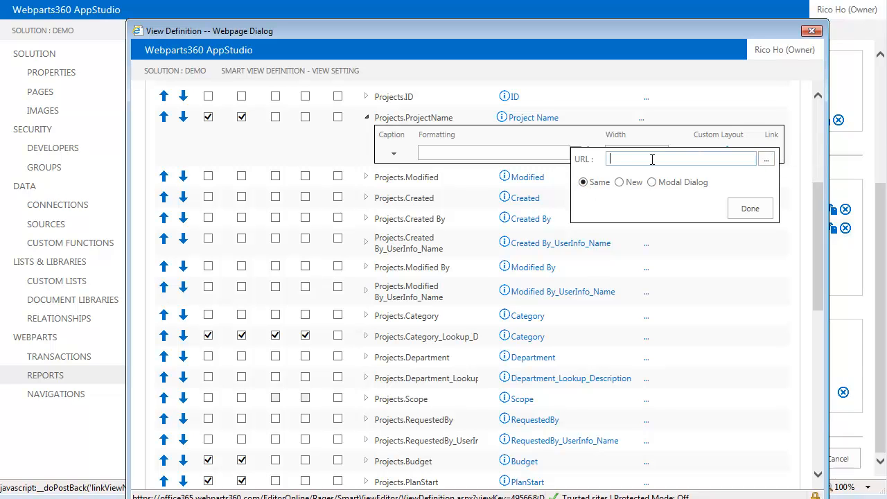
click(766, 161)
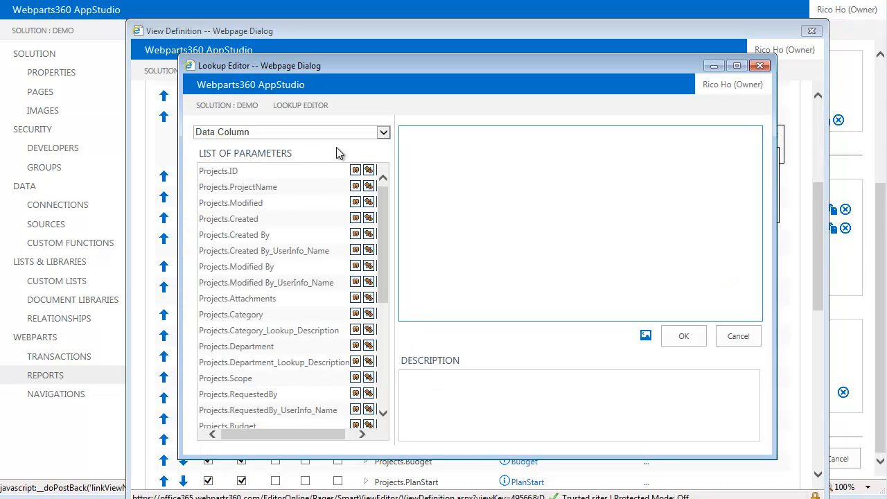
click(383, 132)
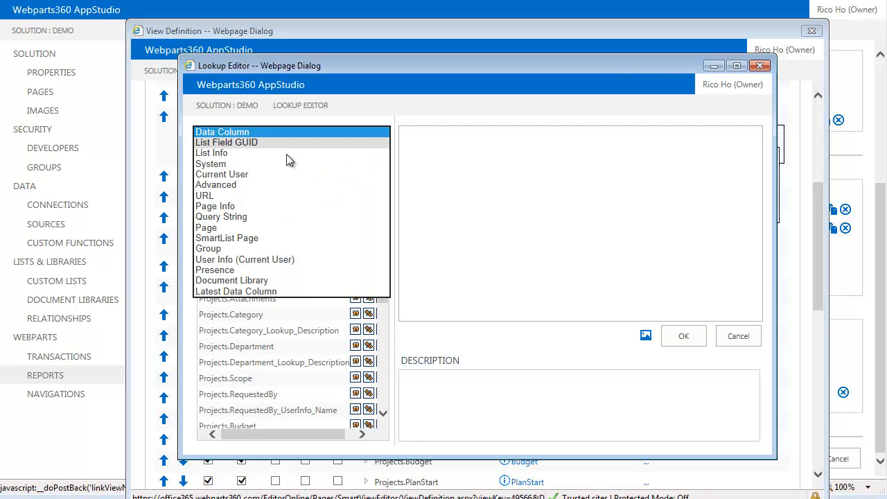
click(224, 230)
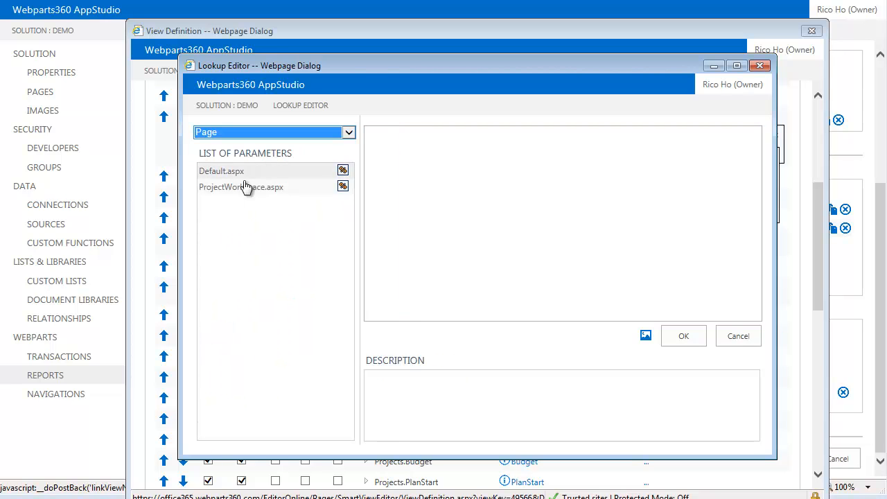
click(254, 189)
double_click(230, 193)
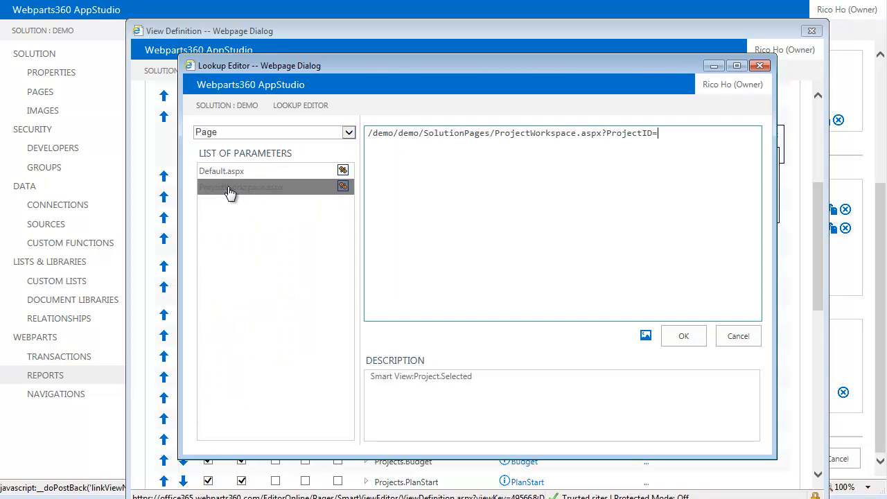
Append the Projects.ID data column after ProjectID= in the link URL and accept the expression.
click(688, 133)
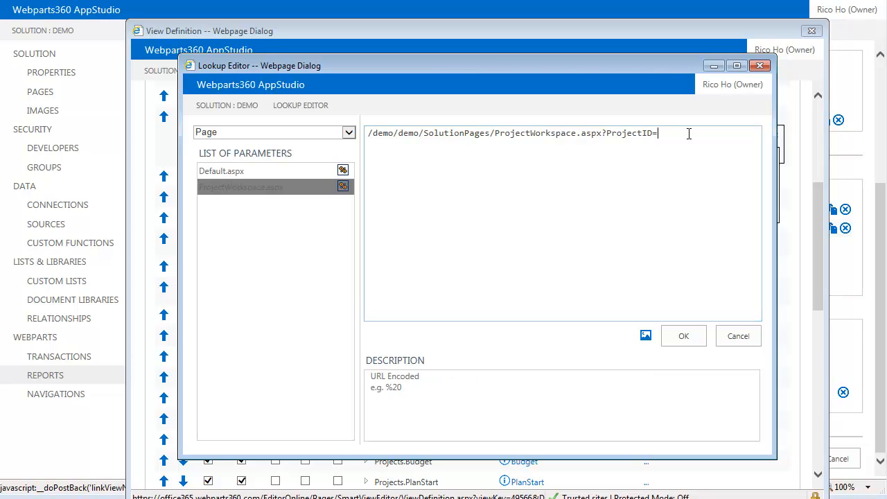
drag(607, 131, 676, 134)
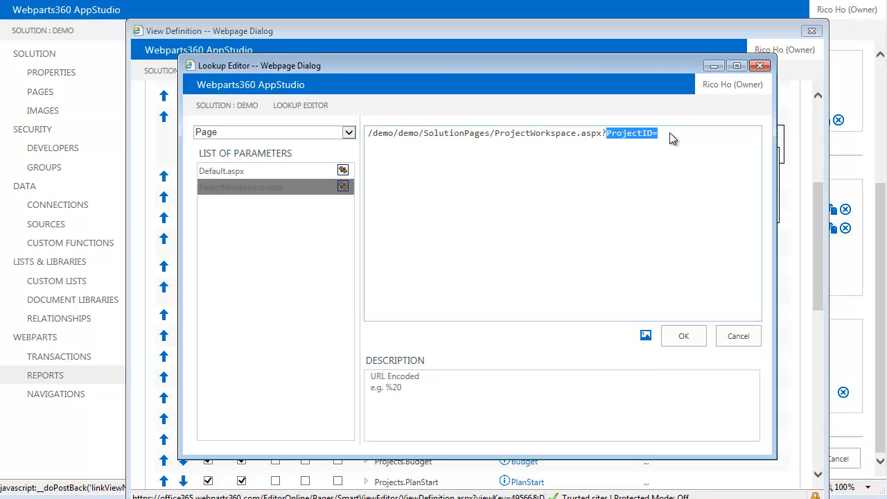
click(668, 133)
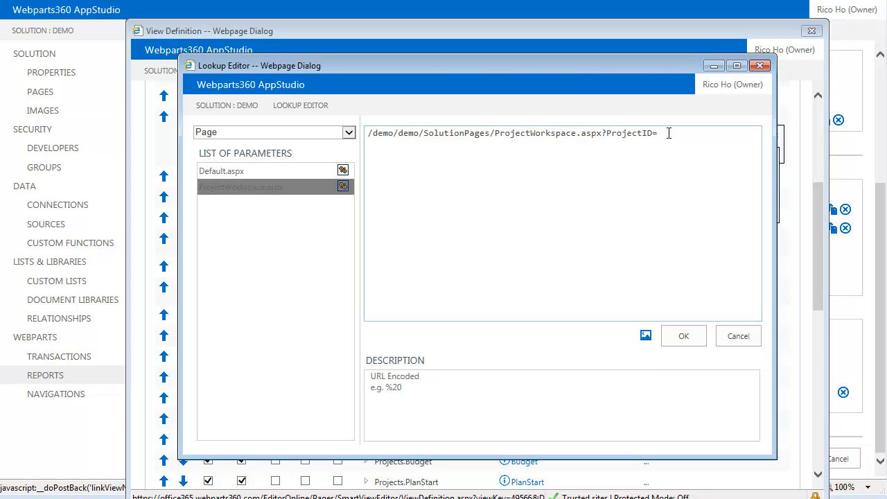
click(349, 133)
click(258, 35)
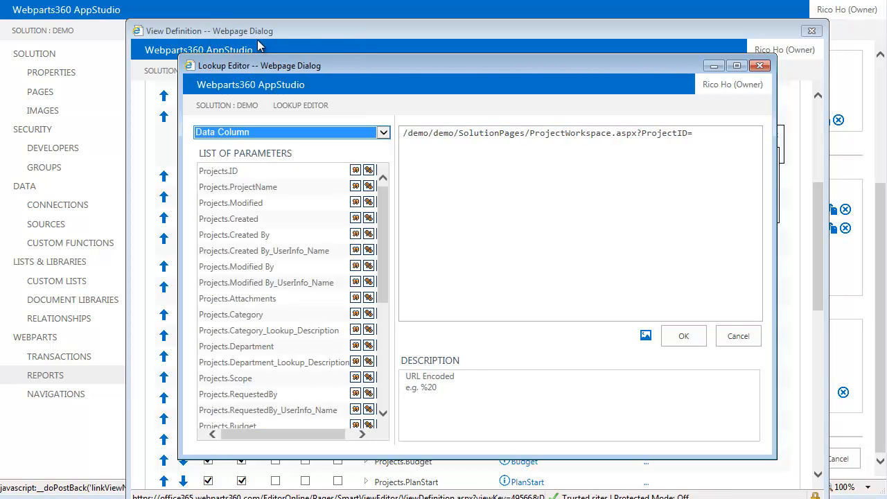
click(230, 173)
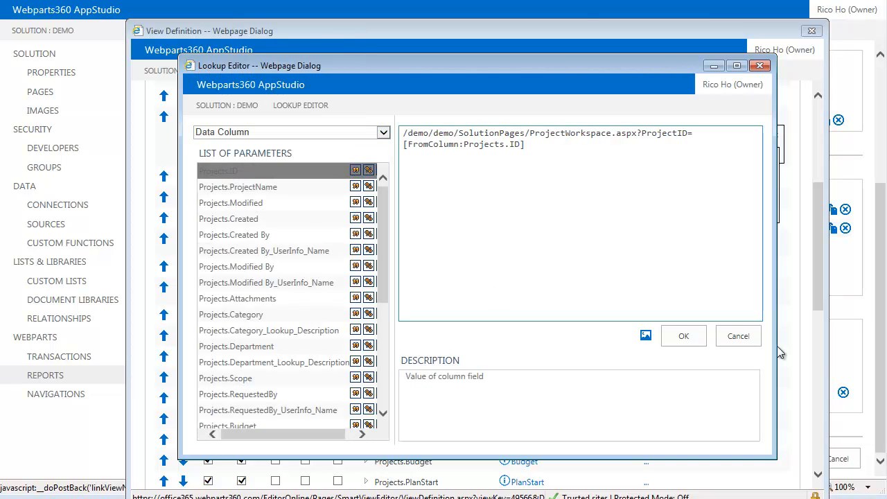
click(684, 337)
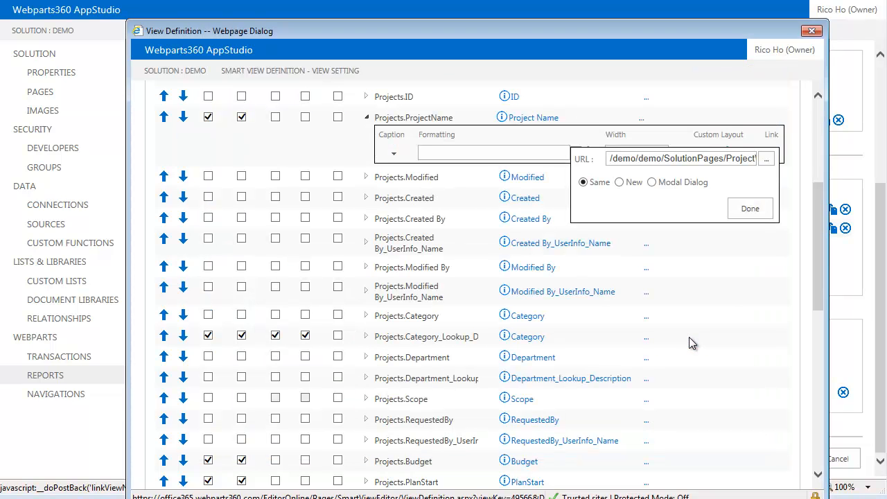
Confirm the ProjectName link settings and save the Projects Listing view.
click(751, 208)
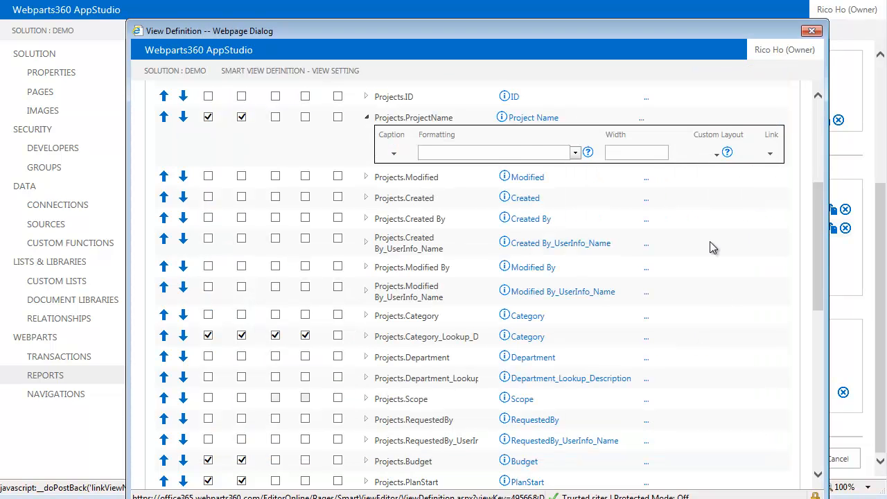
scroll(713, 253, down, 7)
click(730, 480)
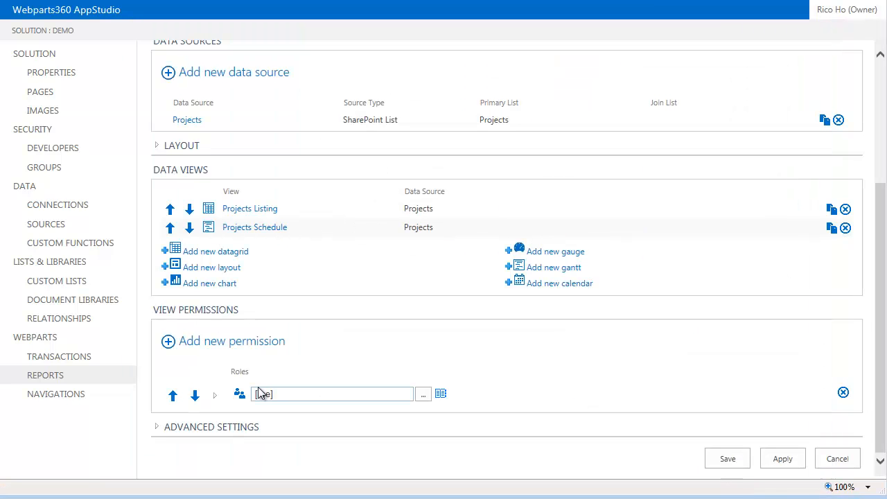
Make Projects Listing the default view for the [me] role and save the Projects.Listing definition.
click(215, 395)
click(573, 431)
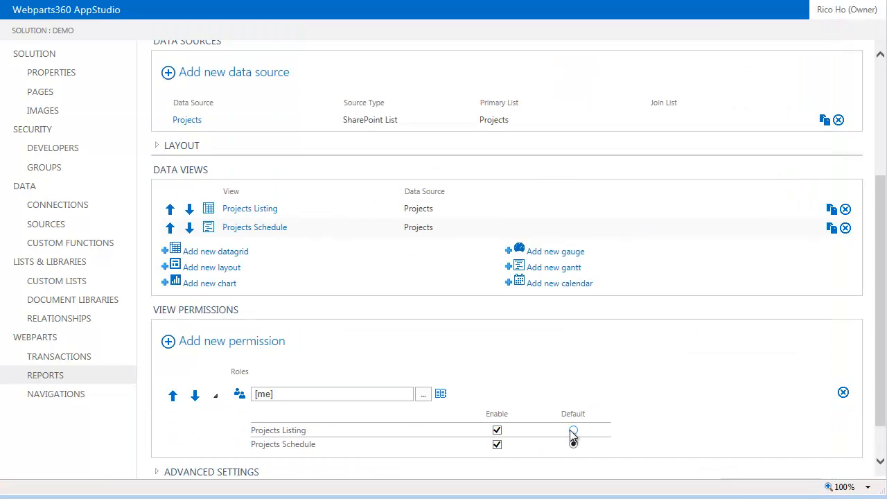
scroll(788, 470, down, 1)
click(728, 466)
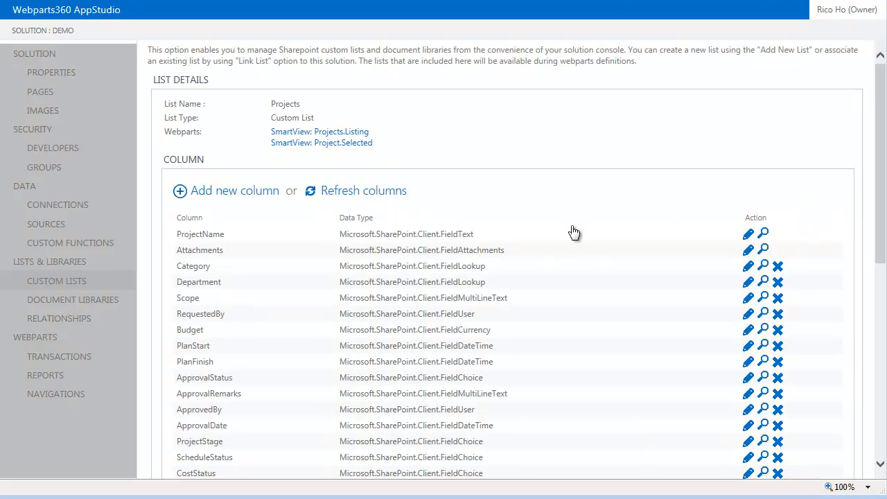
Link the existing Documents library to the solution under the new category Documentations.
scroll(589, 263, down, 6)
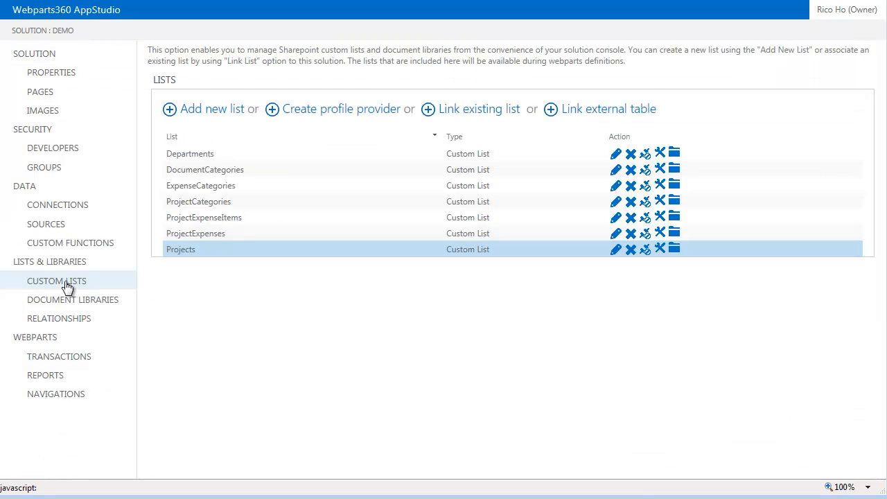
click(95, 307)
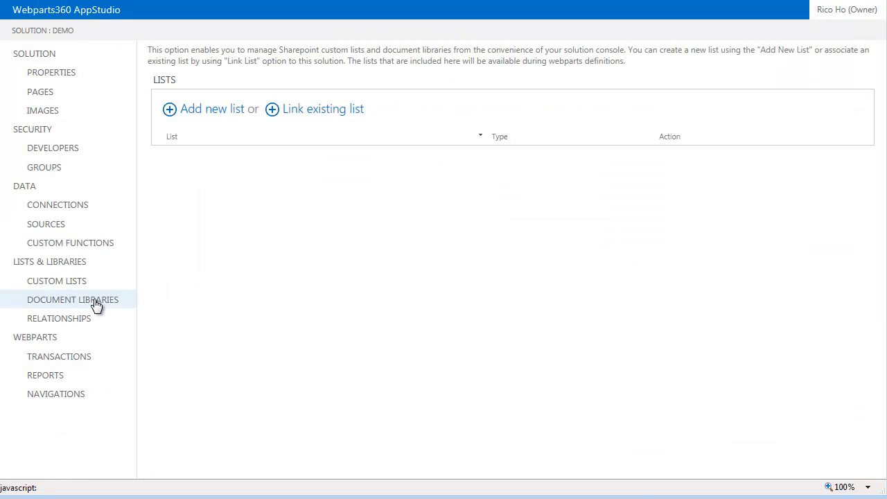
click(327, 114)
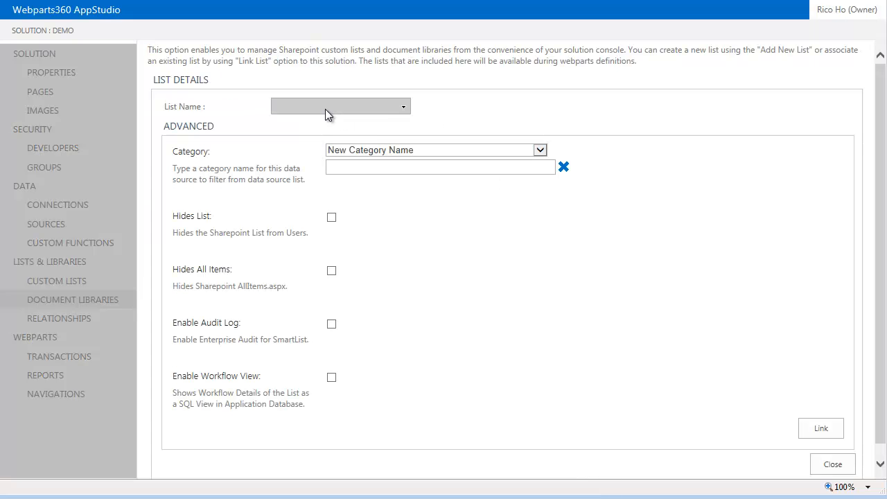
click(405, 109)
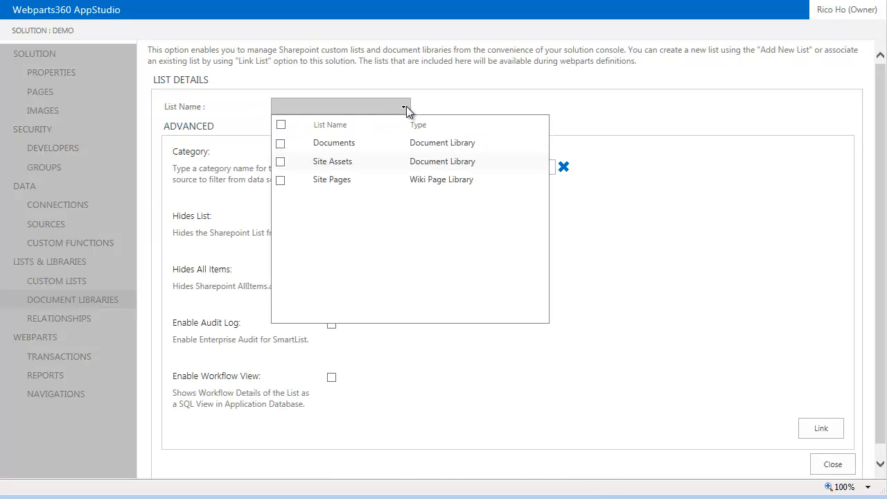
click(281, 145)
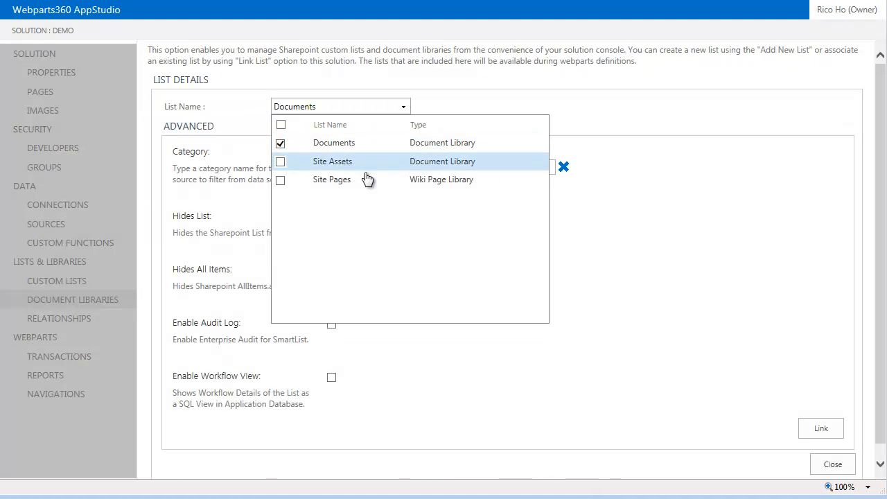
click(646, 272)
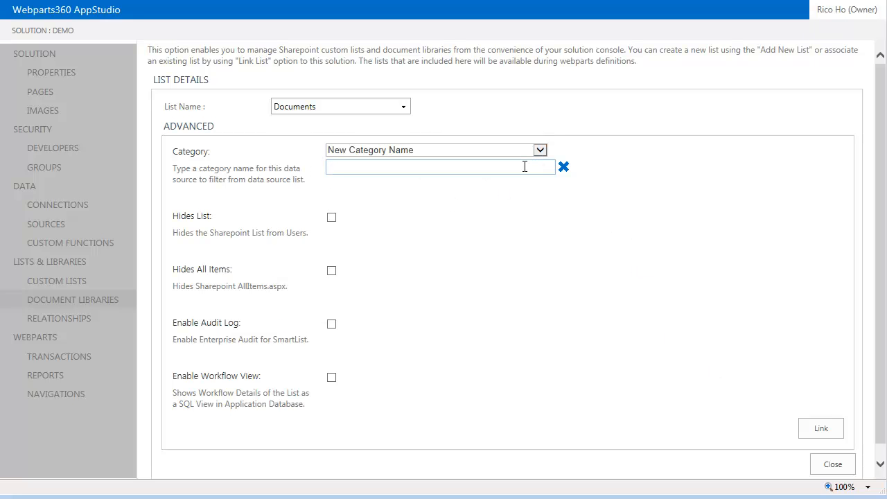
text(mentations)
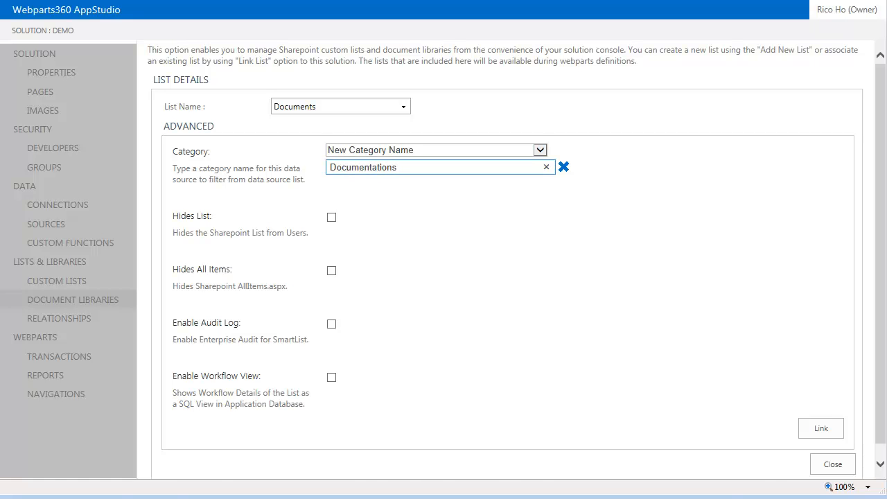
click(814, 428)
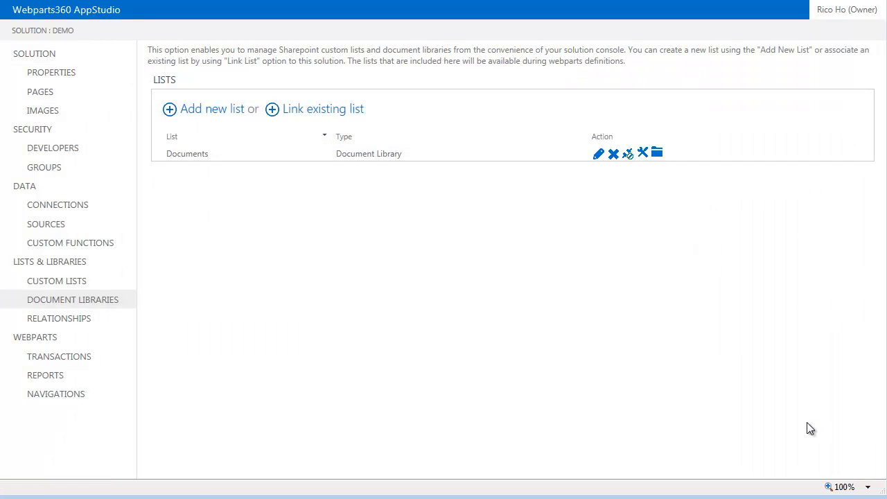
click(209, 160)
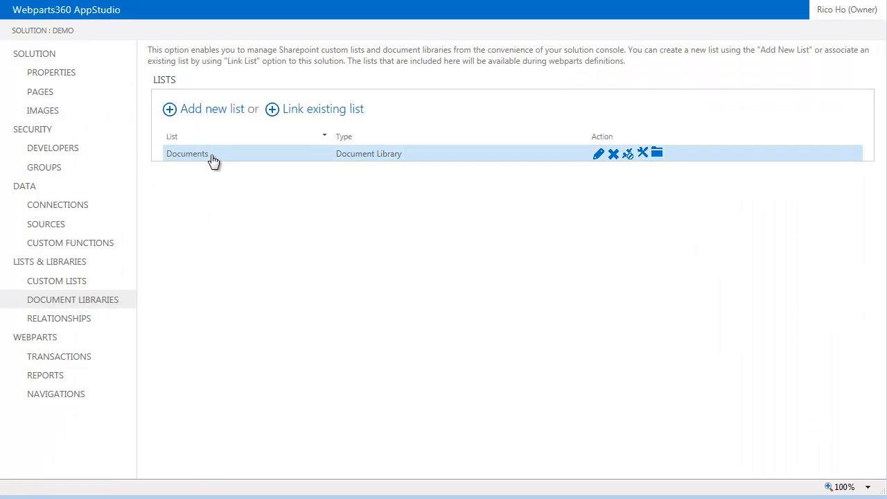
Start a new relationship diagram and place the Projects and Documents entities side by side in it.
click(86, 325)
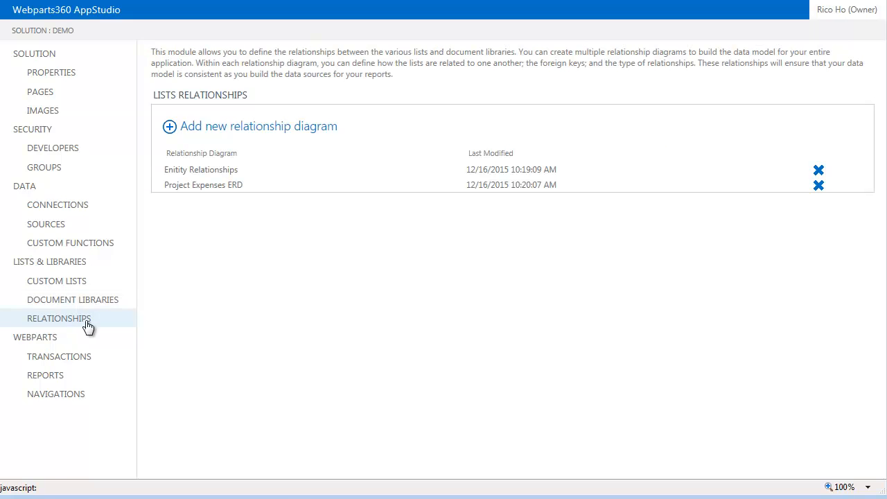
click(278, 131)
drag(237, 0, 346, 45)
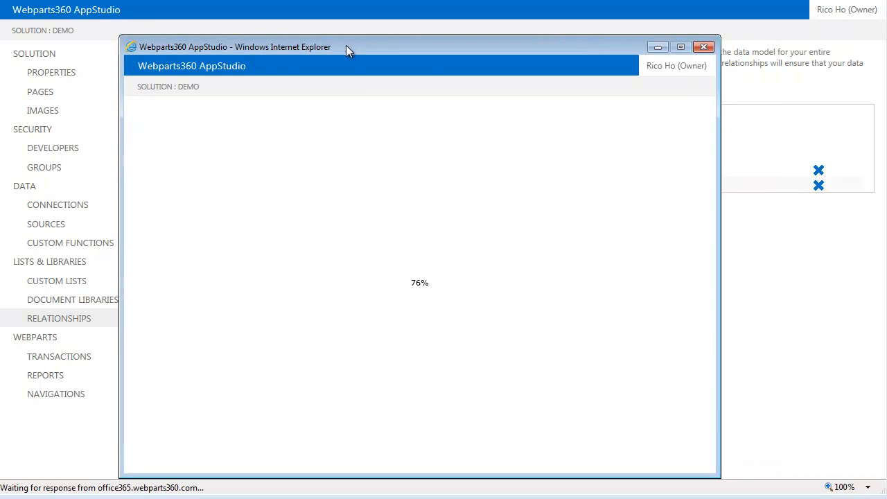
drag(164, 309, 287, 153)
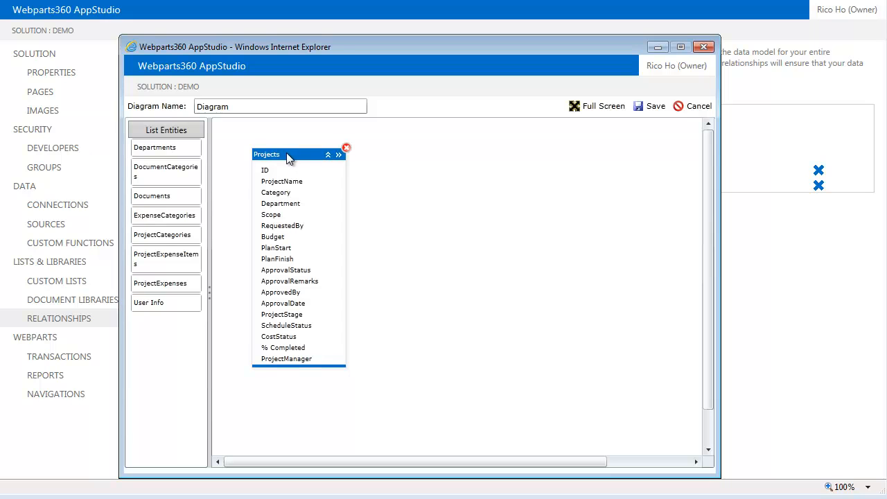
drag(164, 200, 473, 164)
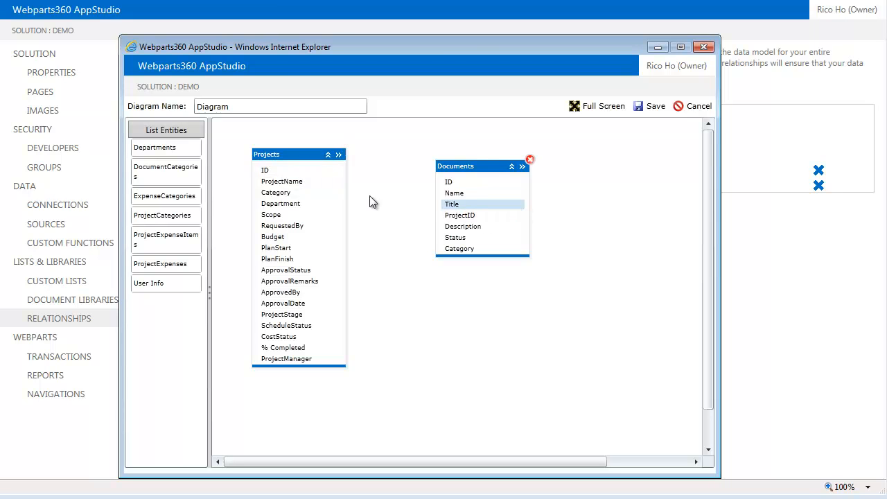
Relate Projects ID to Documents ProjectID, label the one-to-many relationship "have Documents", and adjust the entity positions.
drag(266, 172, 469, 219)
drag(480, 163, 503, 195)
click(395, 204)
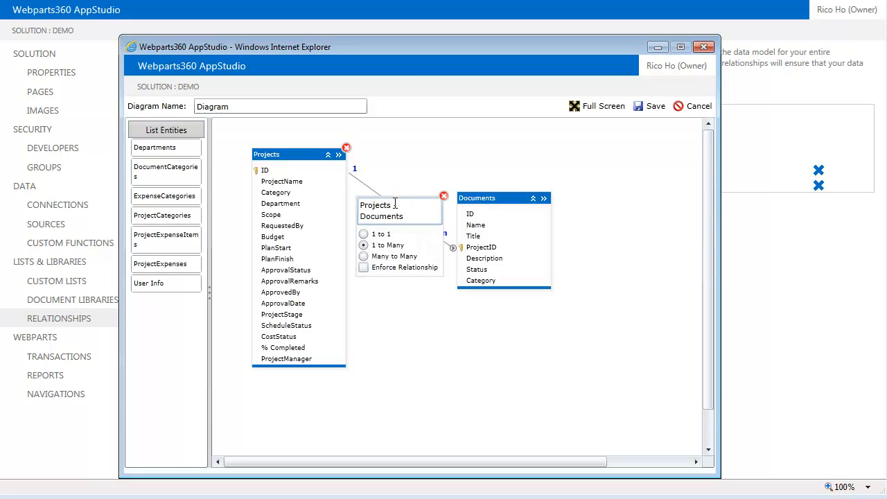
drag(409, 205, 299, 209)
text(have)
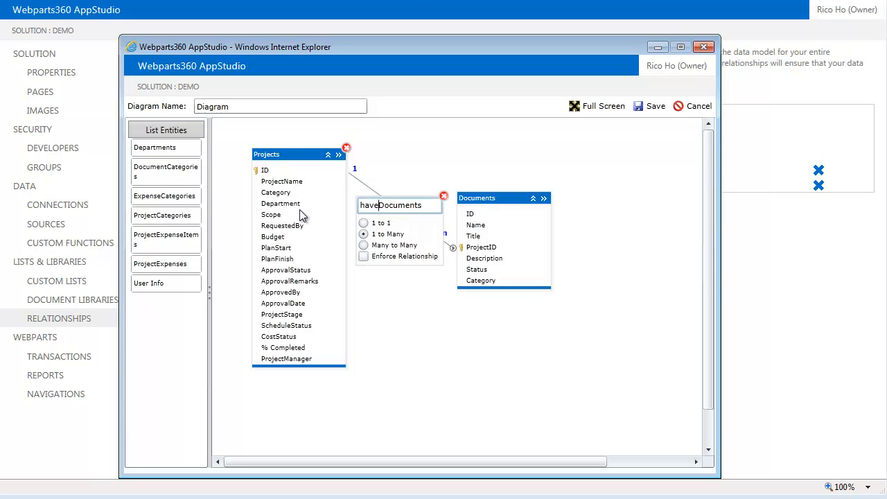
key(Return)
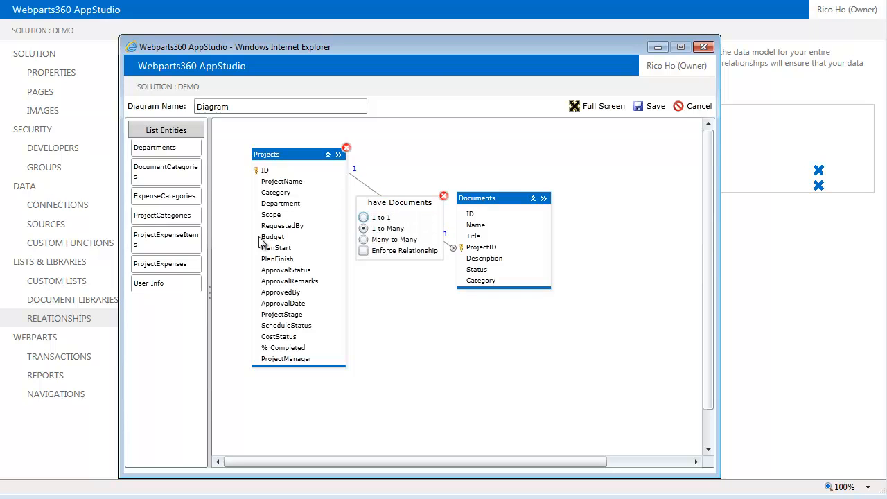
drag(503, 198, 474, 204)
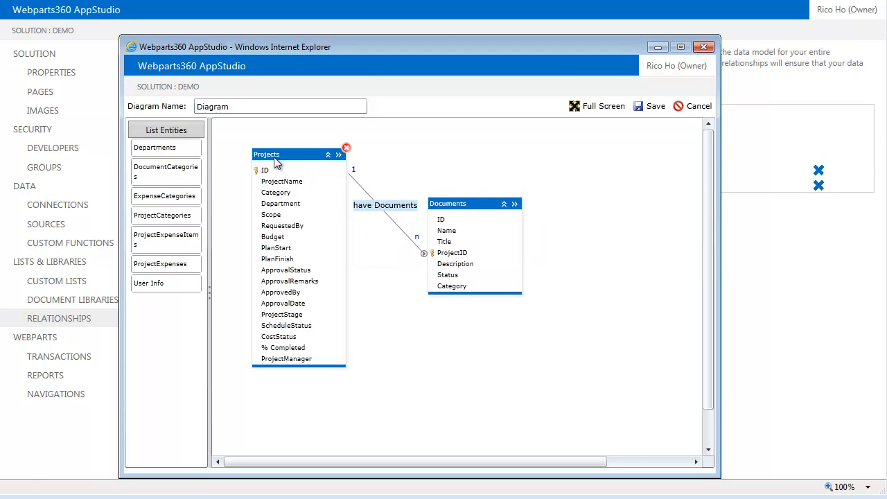
drag(284, 157, 288, 156)
Add the DocumentCategories entity, relate its ID to Documents Category with the label "is of category", and tidy the layout.
drag(160, 172, 639, 181)
drag(483, 210, 456, 207)
click(550, 248)
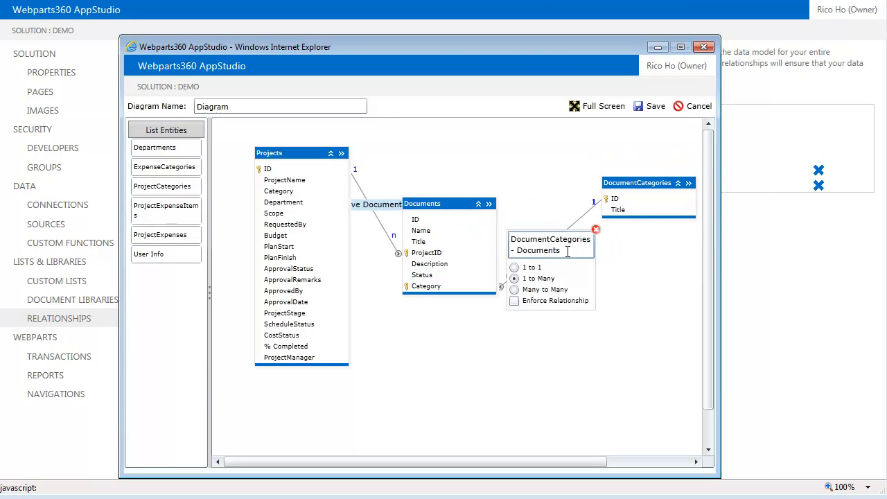
text(is of categor)
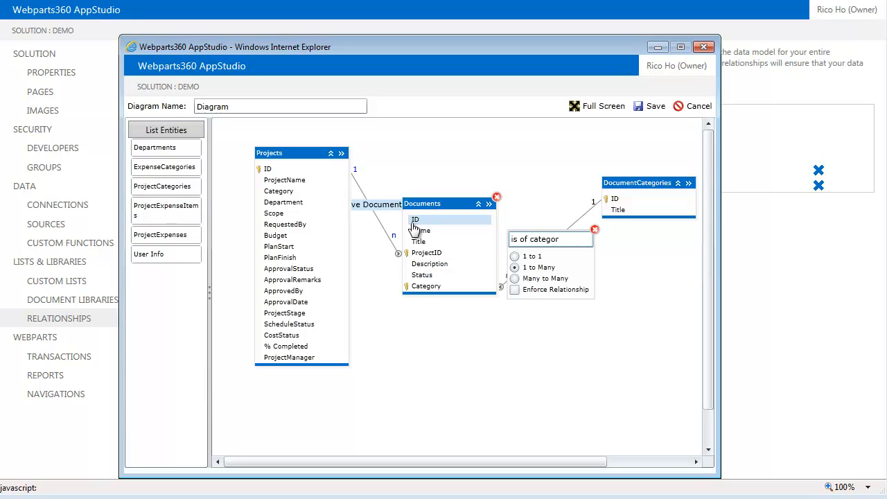
click(449, 209)
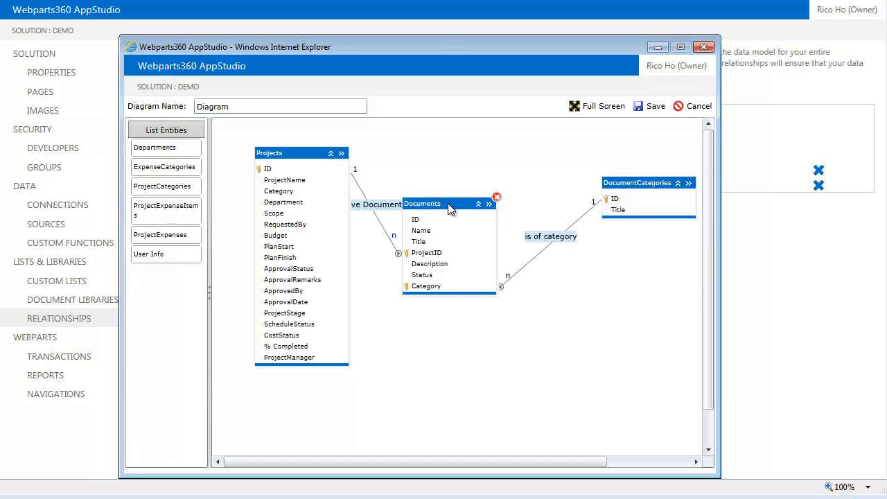
drag(448, 205, 465, 212)
drag(643, 183, 625, 180)
Name the relationship diagram Documents ERD, move the Projects entity slightly outward, and save the diagram.
drag(326, 107, 141, 104)
text(Documents ERD)
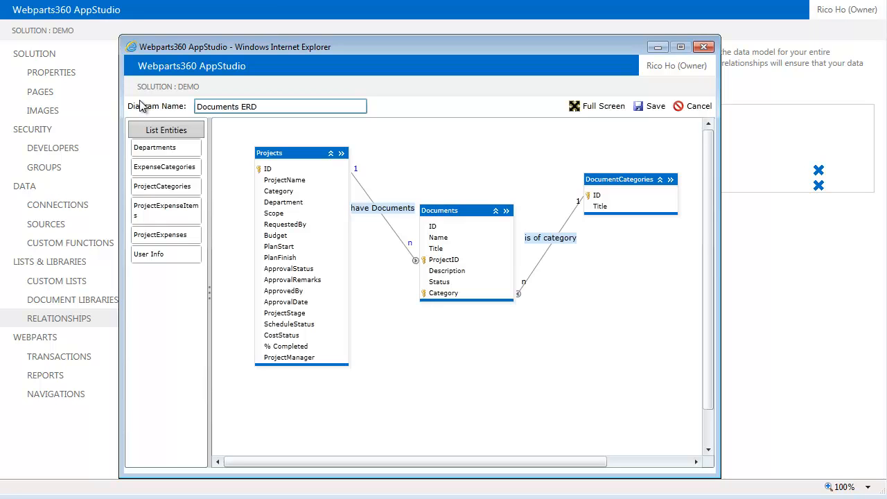
drag(307, 156, 291, 156)
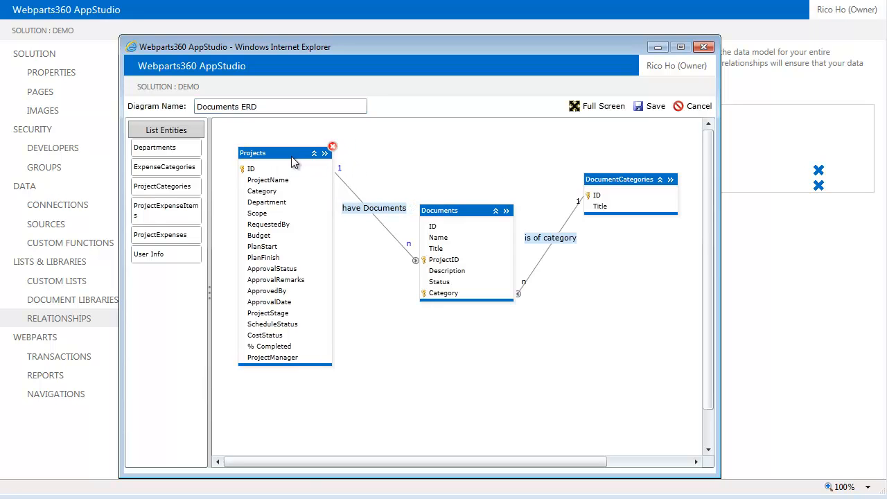
click(624, 115)
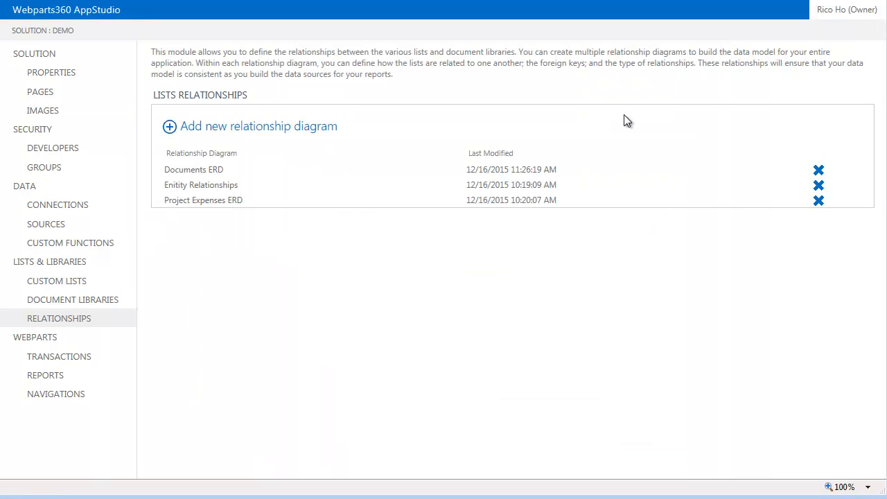
Create a new report definition titled Project.Documents in the Project Workspace filter category.
click(46, 375)
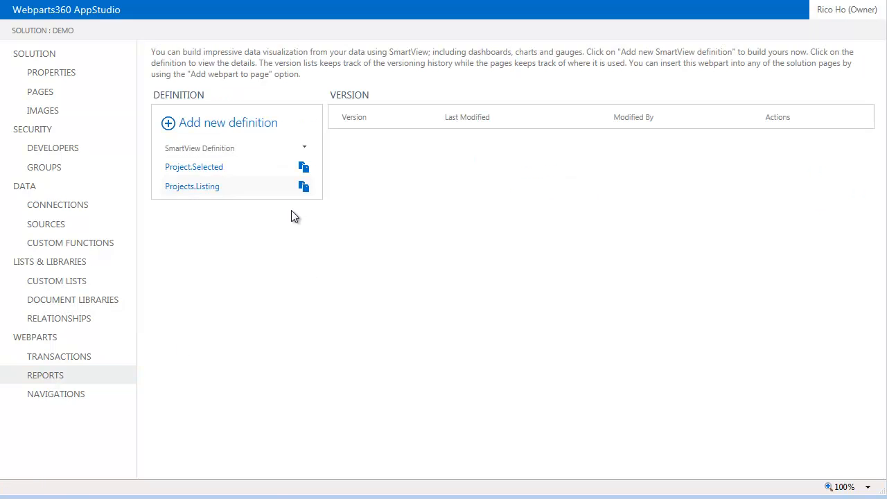
click(243, 130)
key(ctrl+a)
text(P)
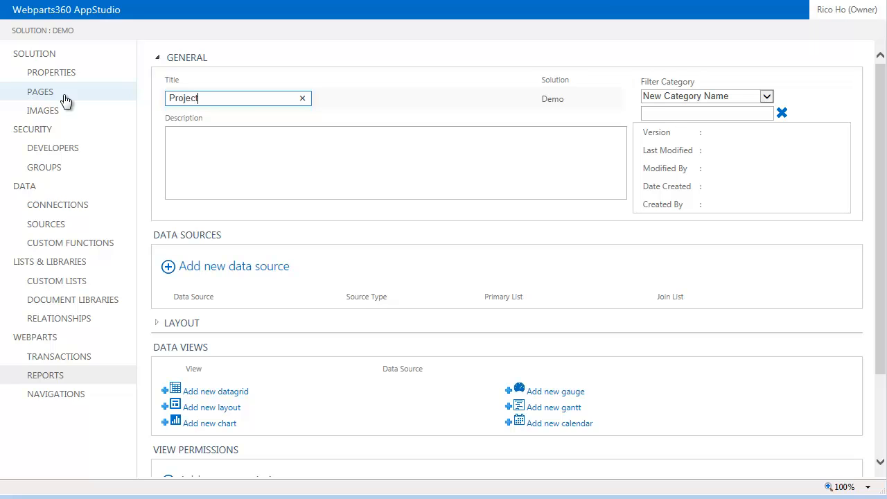
text(roject.Documenb)
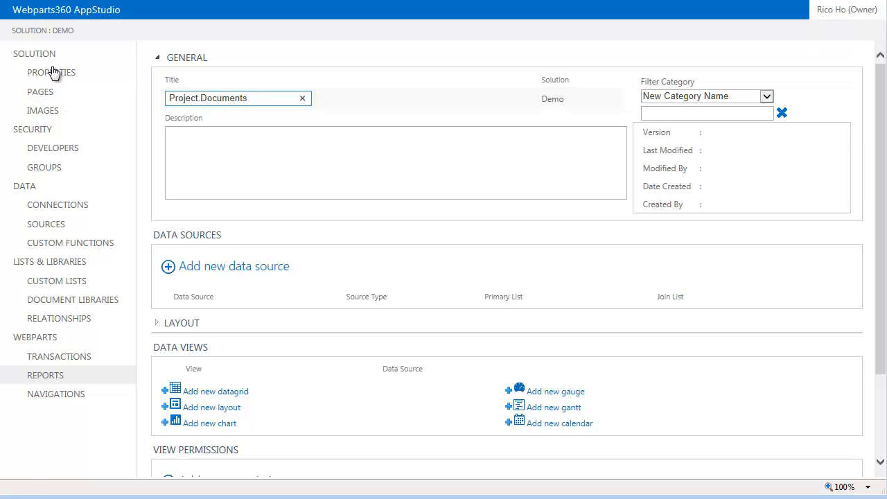
click(771, 97)
click(704, 138)
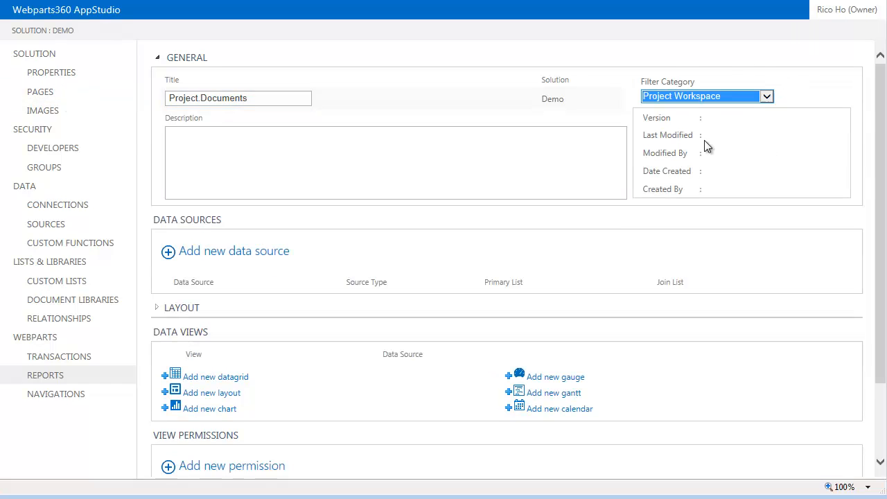
Add a SharePoint List data source to the report with Documents as its primary list, and save it.
click(250, 253)
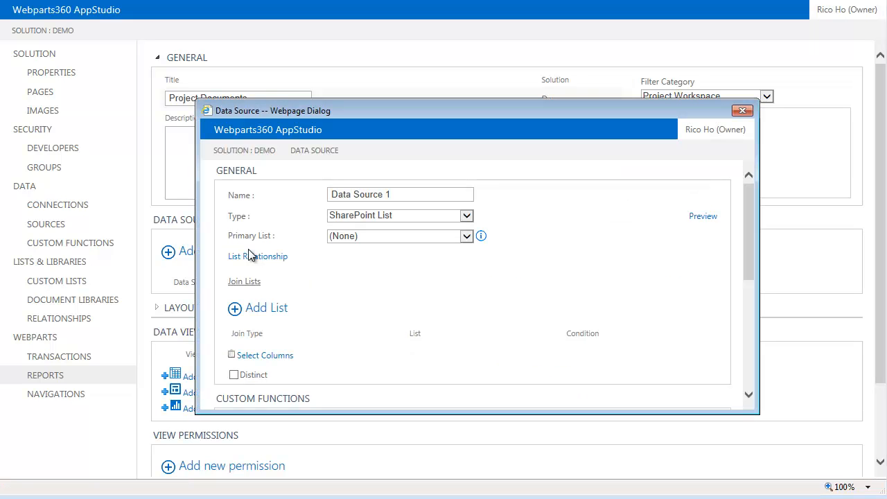
click(467, 237)
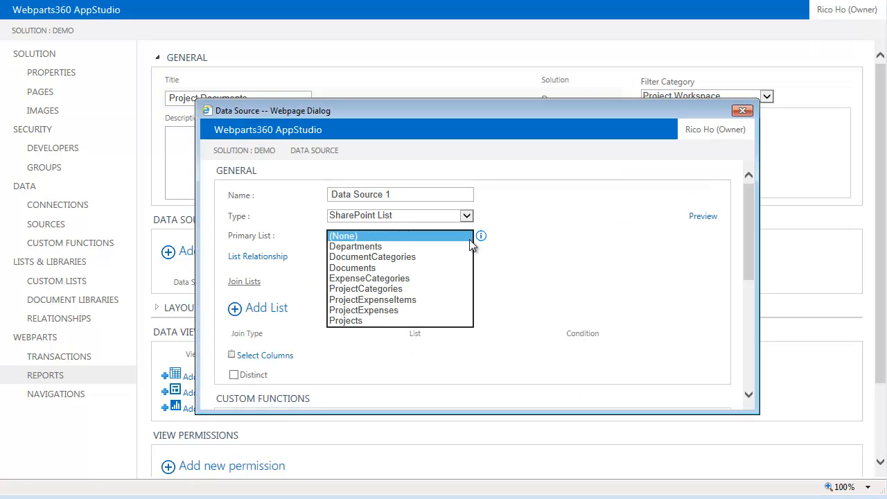
click(377, 268)
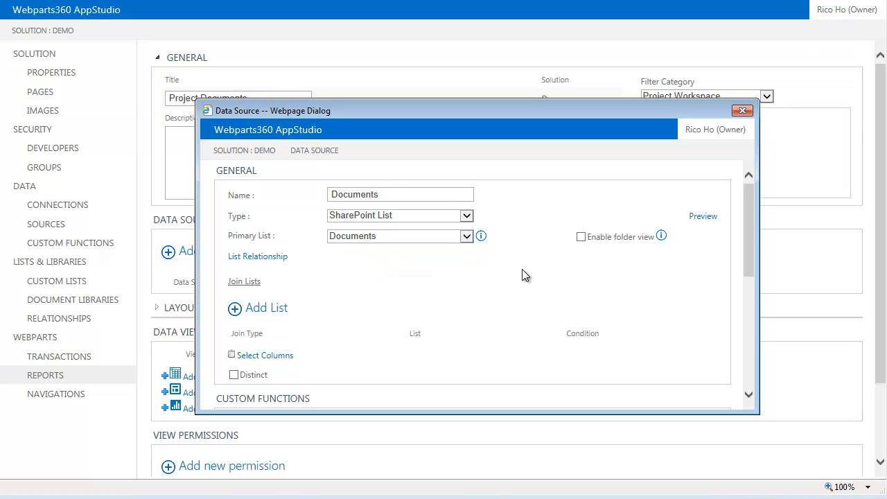
scroll(524, 274, down, 3)
scroll(522, 274, down, 2)
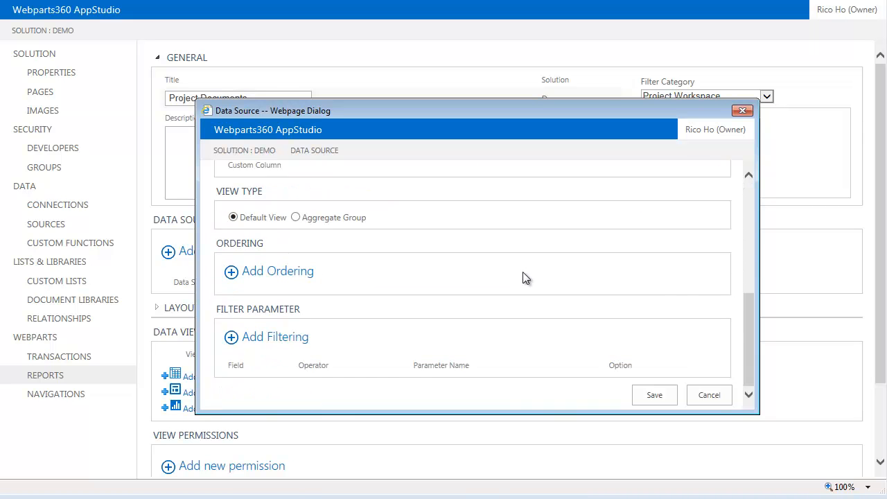
click(655, 395)
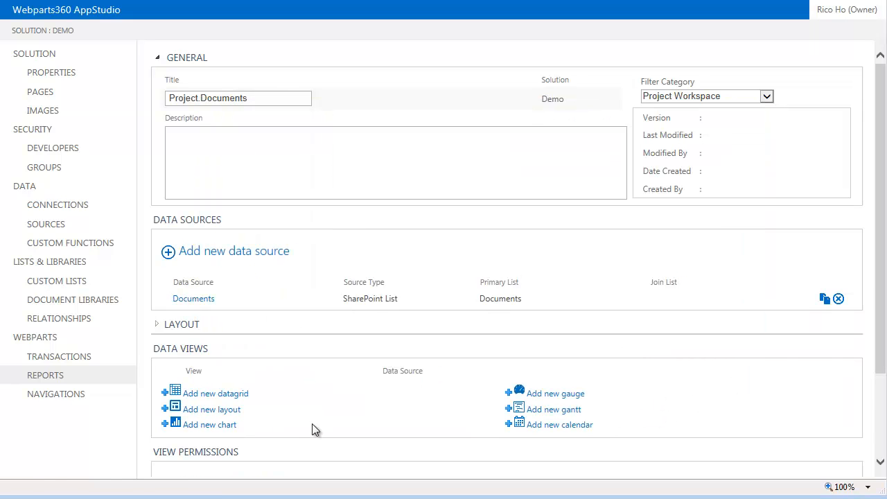
Add a Documents datagrid to the report that displays FileIcon, Name and Title, with Name and Title also set as available.
click(230, 395)
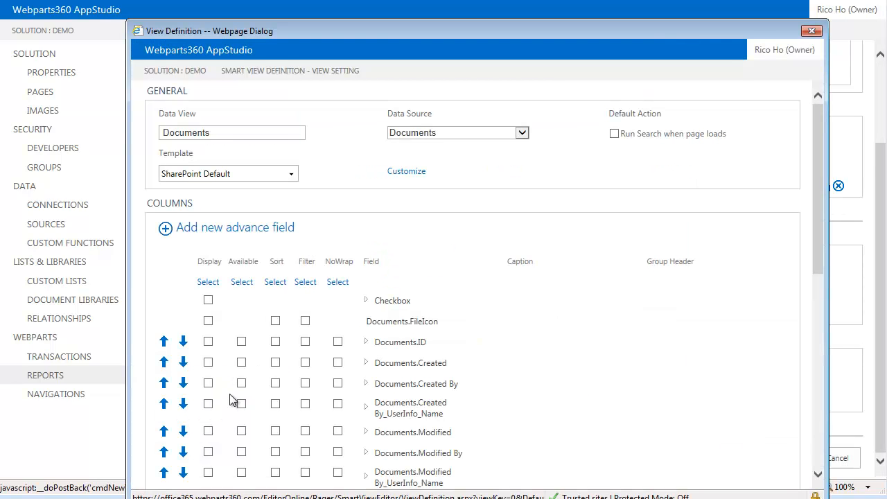
scroll(488, 207, down, 3)
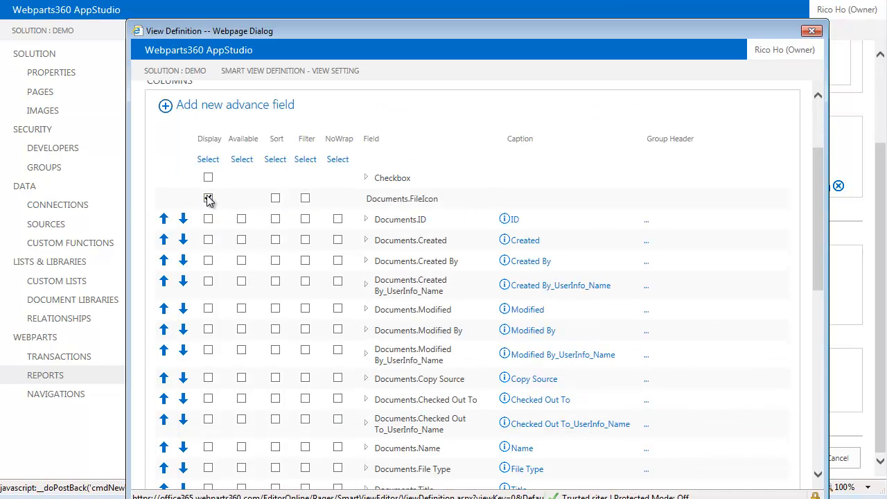
scroll(451, 326, down, 3)
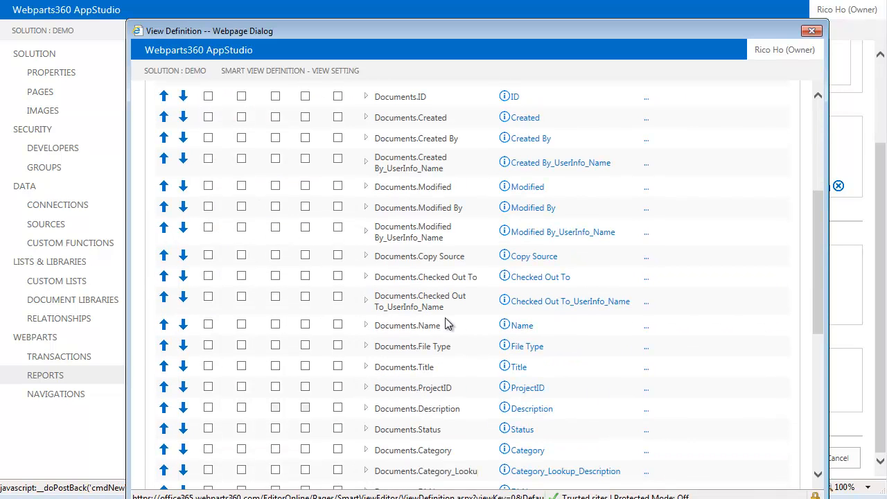
click(208, 324)
click(241, 325)
scroll(584, 334, down, 3)
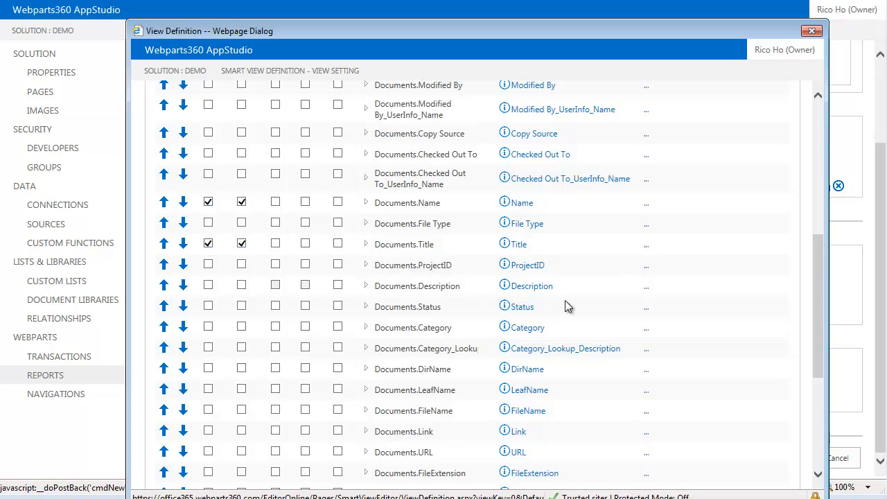
Display the Status and Category_Lookup_Description fields as available columns and change the lookup's caption to Category.
scroll(565, 302, down, 3)
click(207, 183)
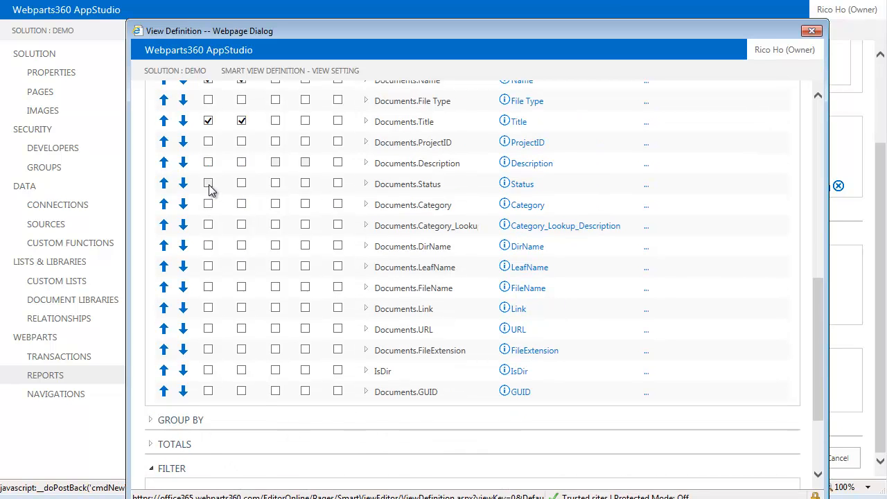
click(208, 224)
click(560, 226)
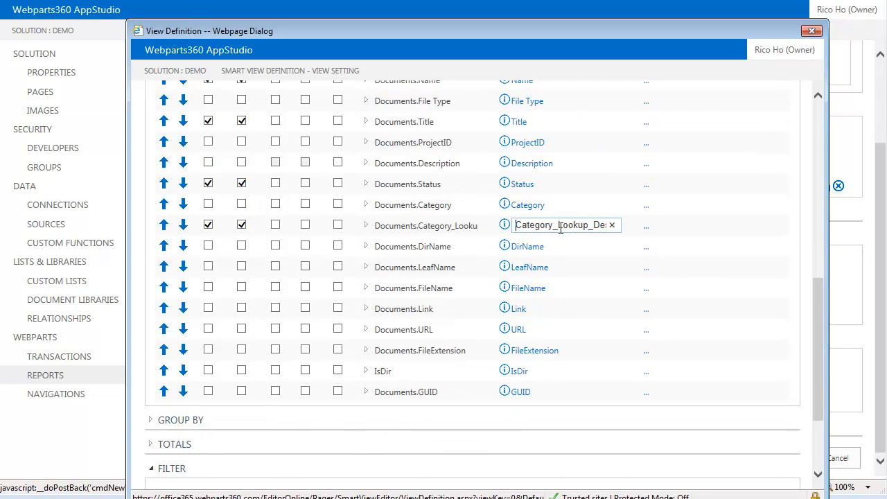
drag(554, 225, 740, 225)
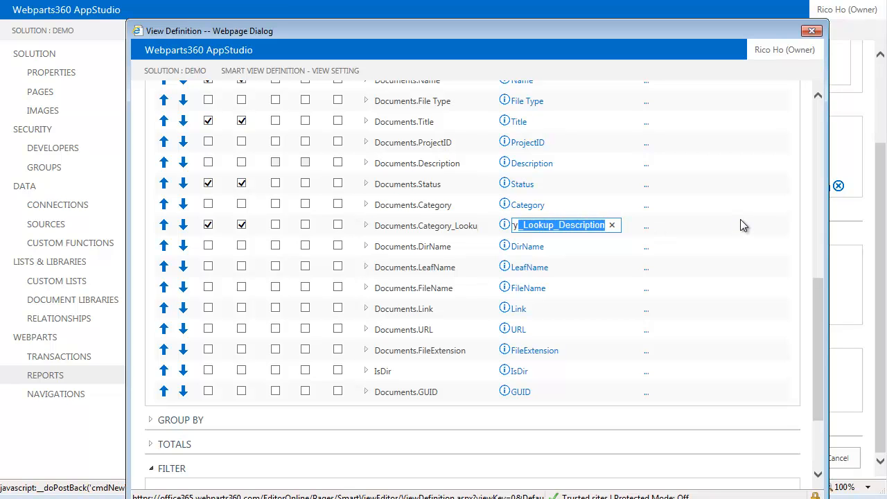
key(BackSpace)
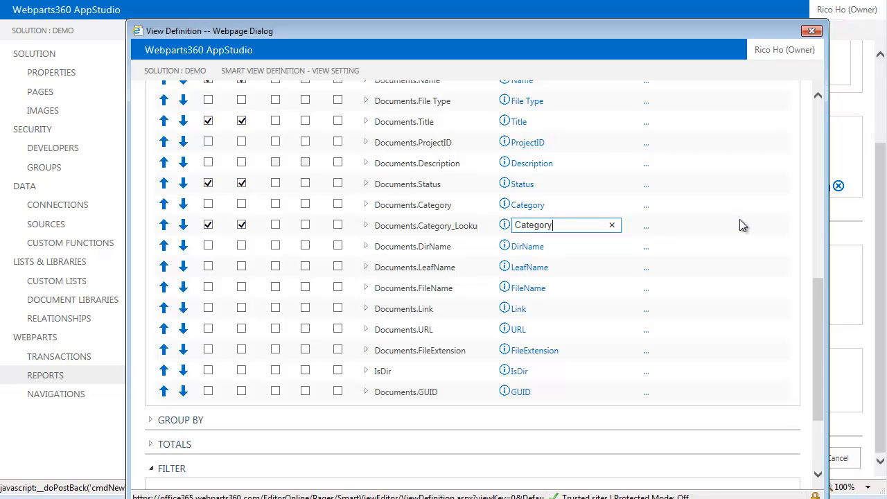
Enable sorting and filtering on the category lookup description column.
scroll(709, 297, up, 3)
click(275, 408)
click(305, 408)
scroll(390, 378, down, 2)
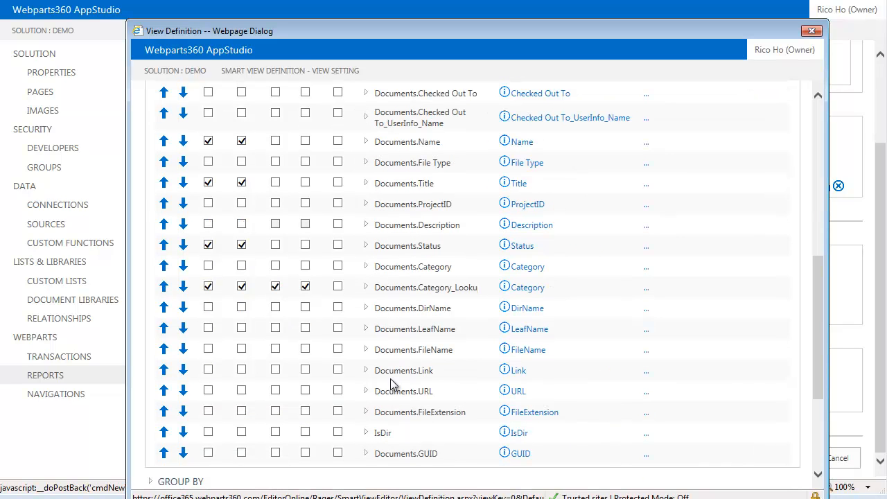
scroll(390, 383, up, 3)
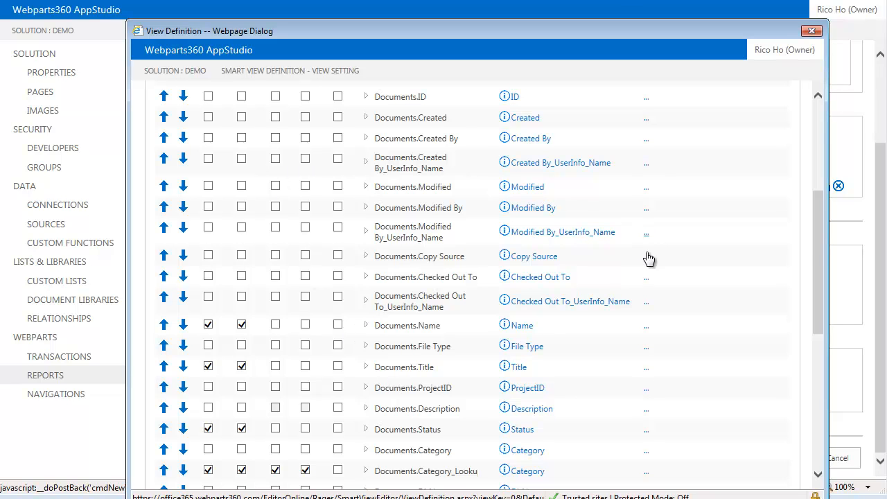
scroll(630, 296, down, 3)
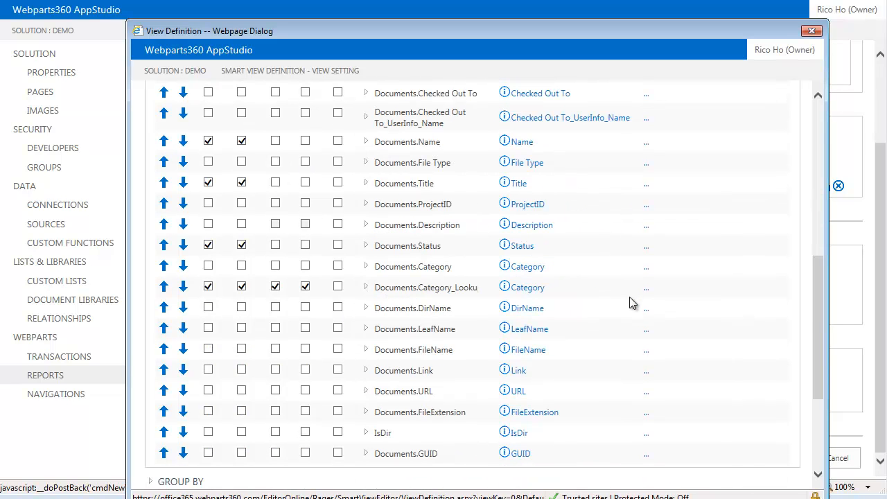
Set the Upload Document menu's additional parameters to ProjectID=[param:ProjectID].
scroll(629, 297, down, 3)
click(153, 431)
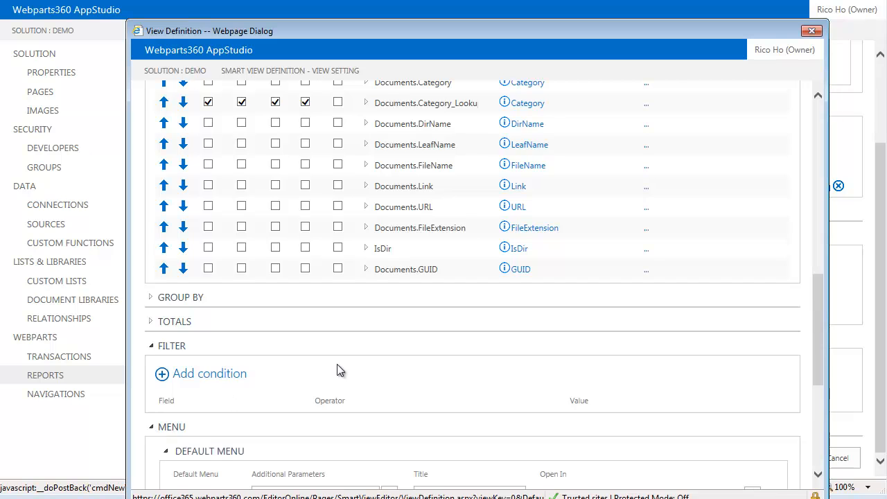
scroll(336, 370, down, 5)
click(285, 246)
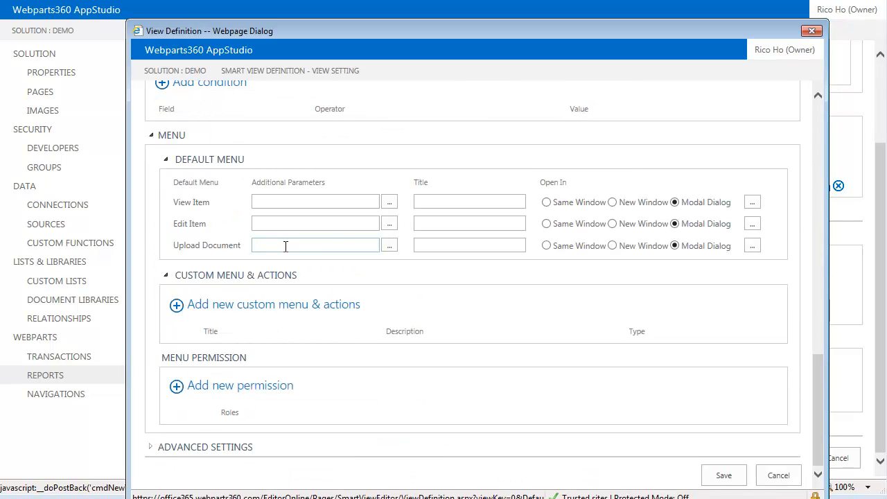
text(ProjectID=[param:ProjectID])
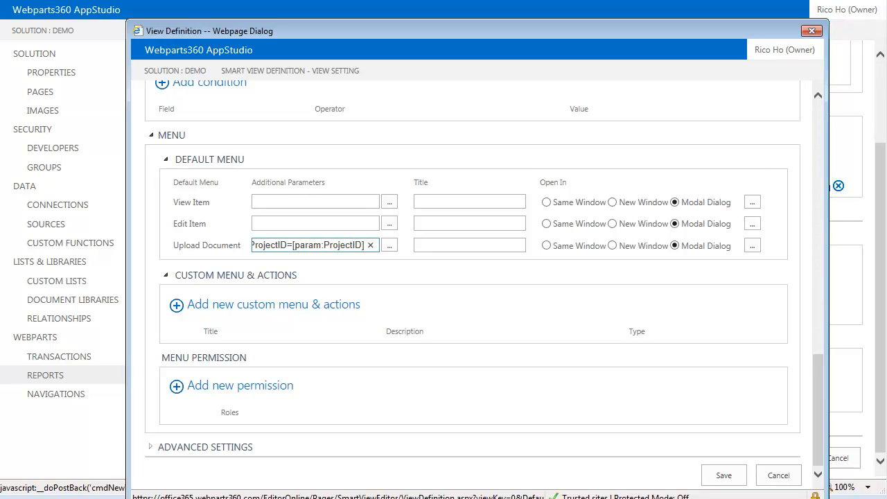
Add a menu permission for [me] enabling View Item, Edit Item, Upload Document, Download a Copy and Document Preview.
click(236, 393)
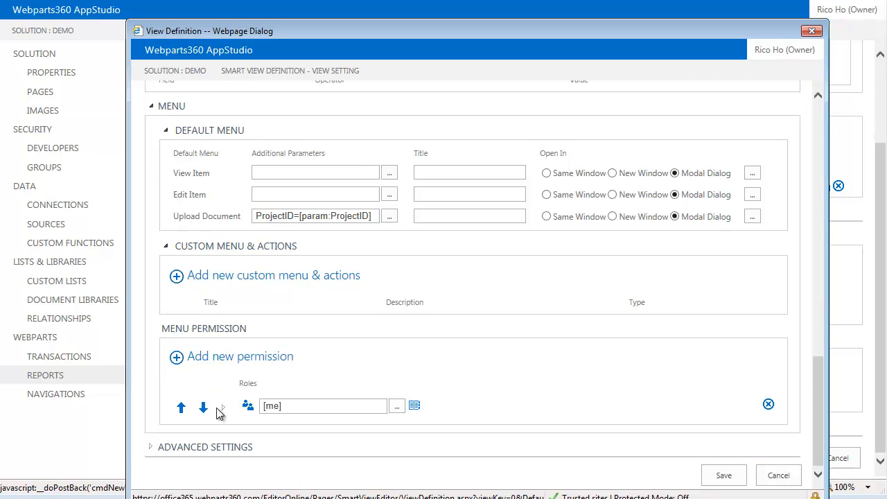
click(223, 409)
scroll(455, 354, down, 2)
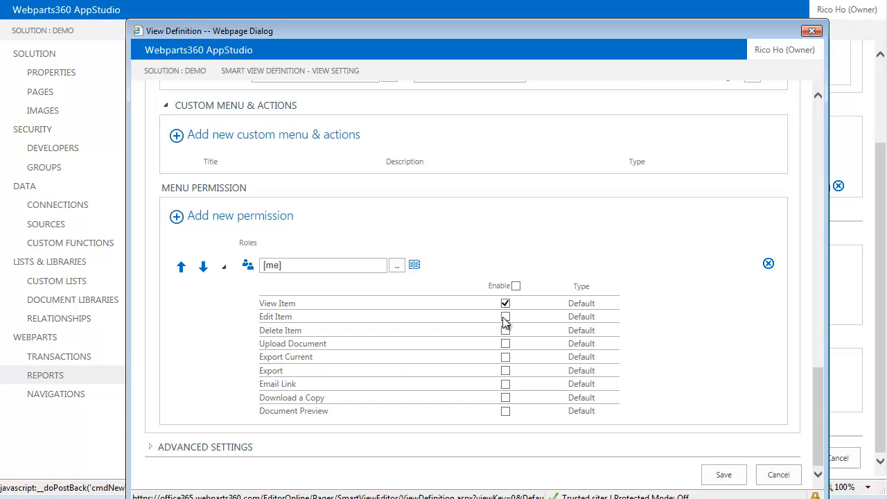
click(506, 343)
click(506, 397)
Add a filter condition requiring Documents.ProjectID to equal [param:ProjectID] and save the datagrid view.
scroll(522, 393, up, 3)
scroll(522, 394, up, 2)
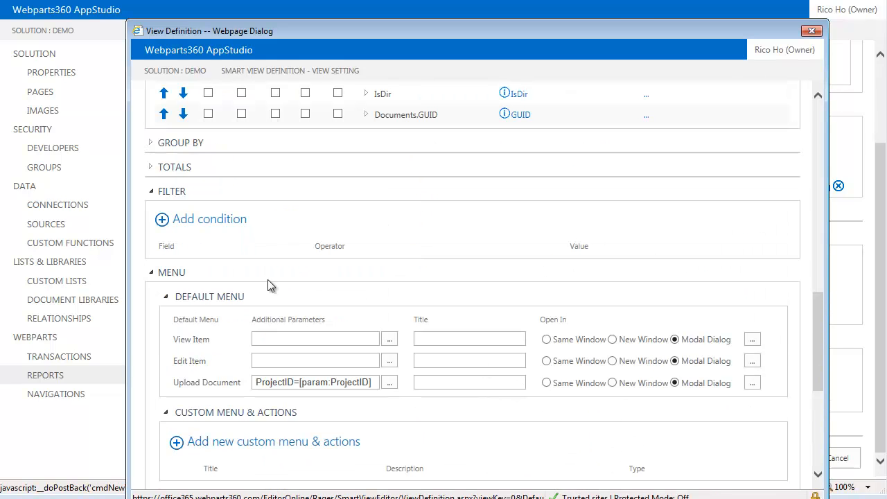
click(220, 221)
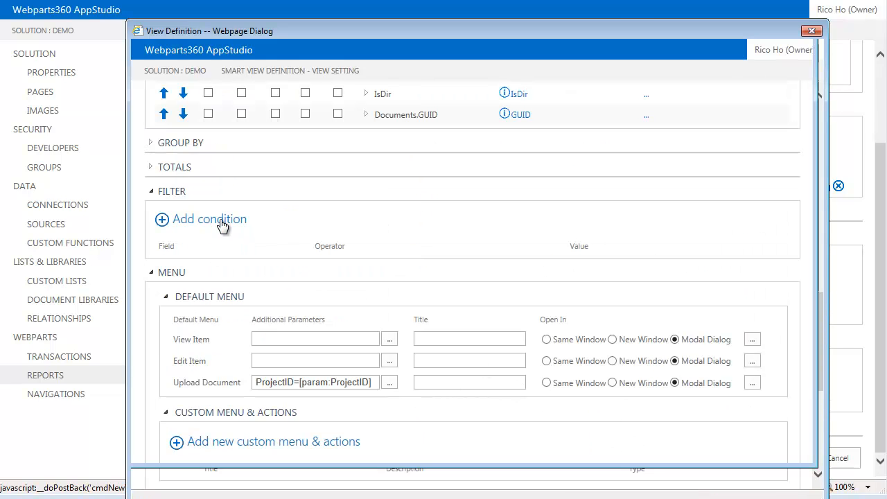
scroll(463, 424, down, 3)
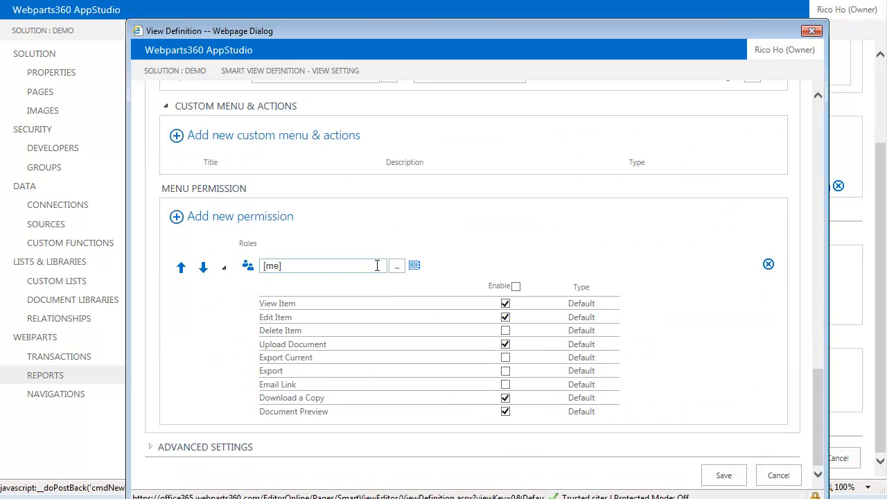
scroll(374, 258, up, 5)
click(323, 234)
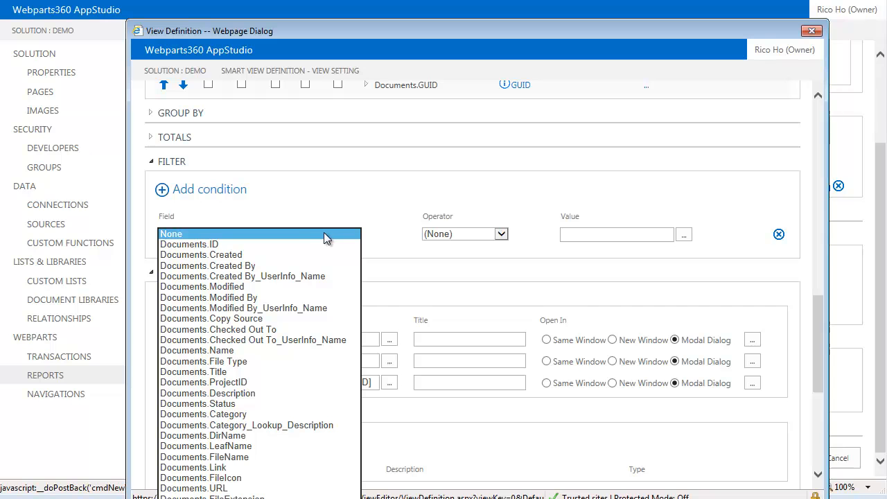
click(253, 383)
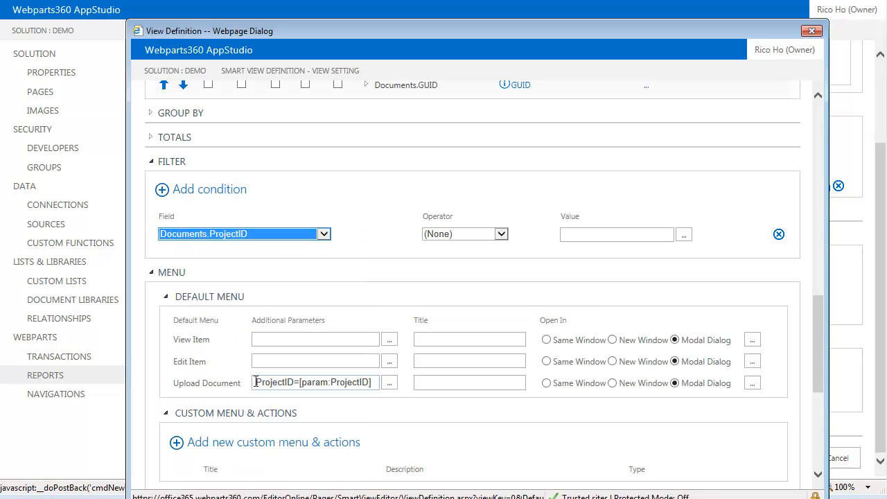
click(501, 233)
click(453, 248)
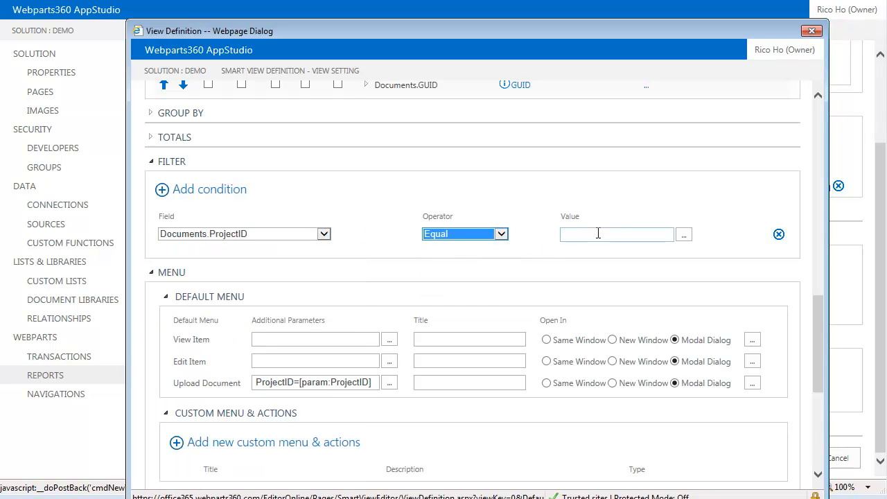
click(602, 231)
text([para)
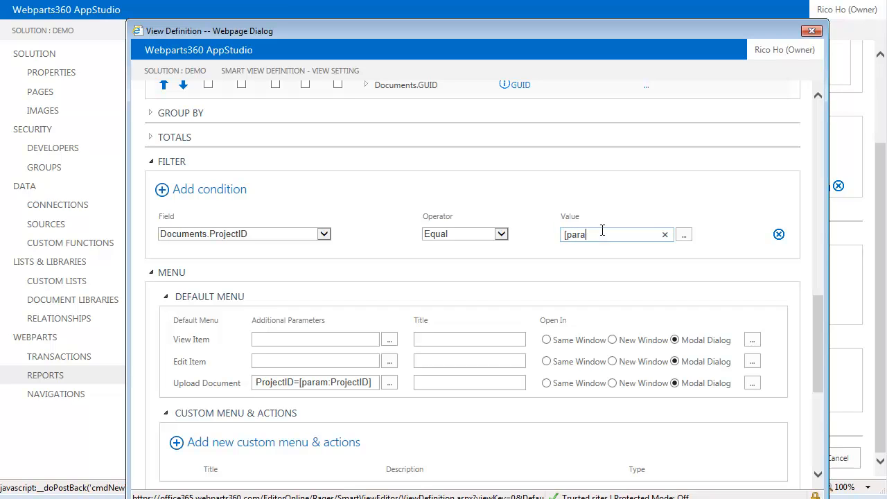
text(m:ProjectID)
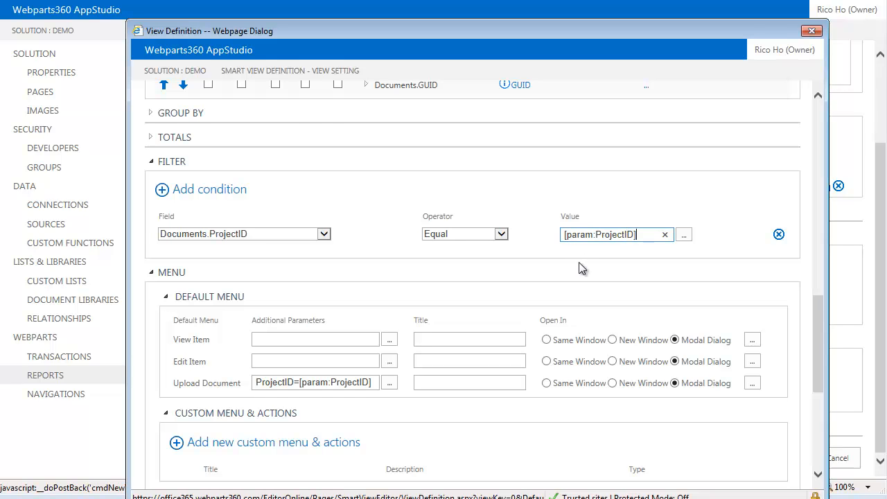
scroll(586, 260, up, 15)
scroll(584, 257, down, 15)
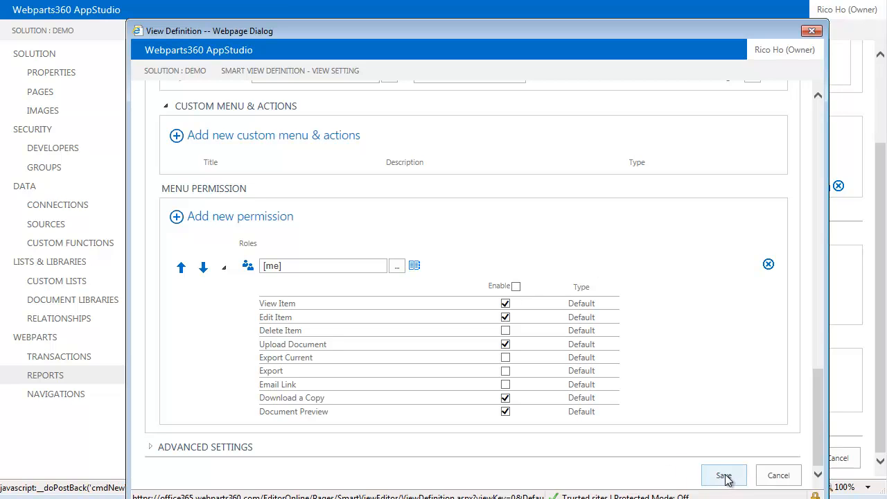
click(719, 482)
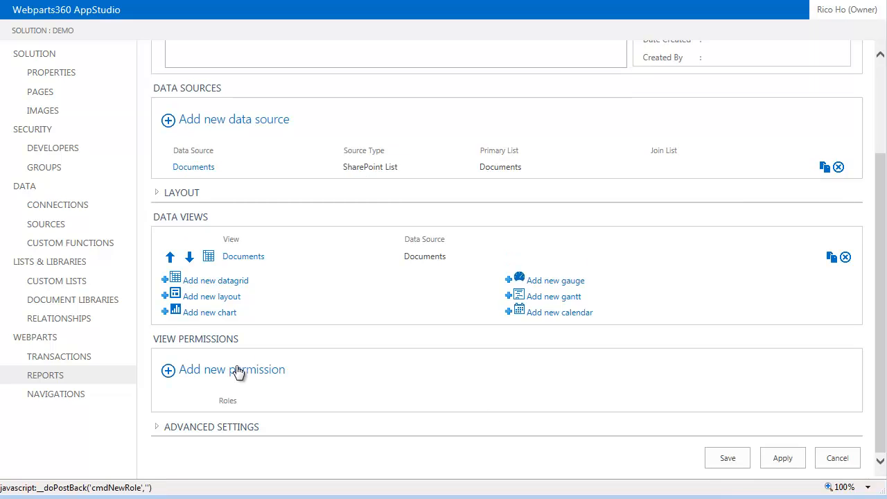
Add a view permission for [me] with the Documents view enabled as default, and save the report definition.
click(239, 374)
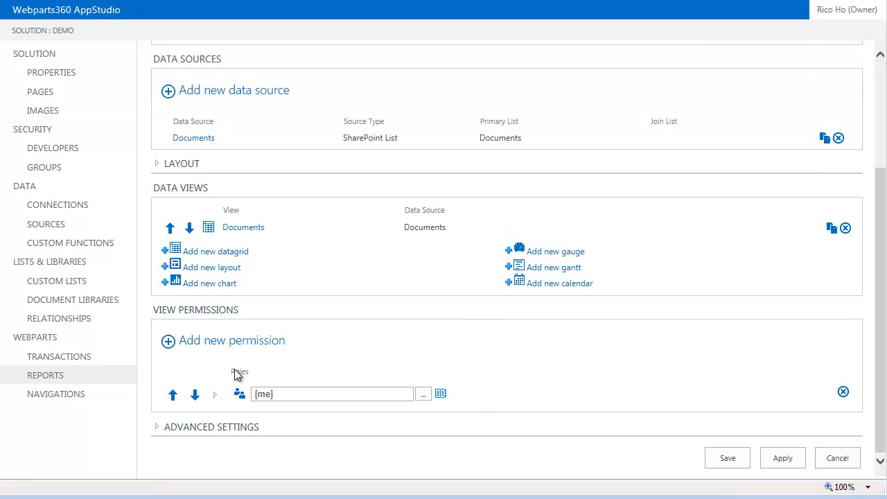
click(216, 394)
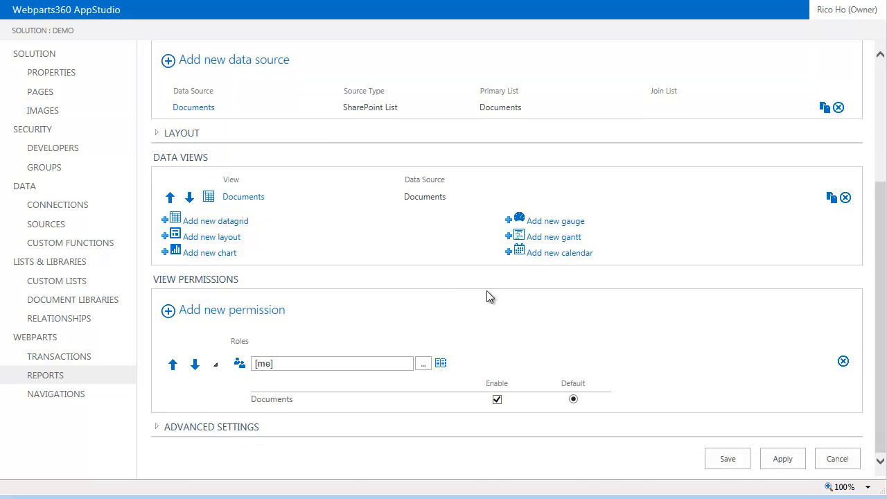
click(728, 459)
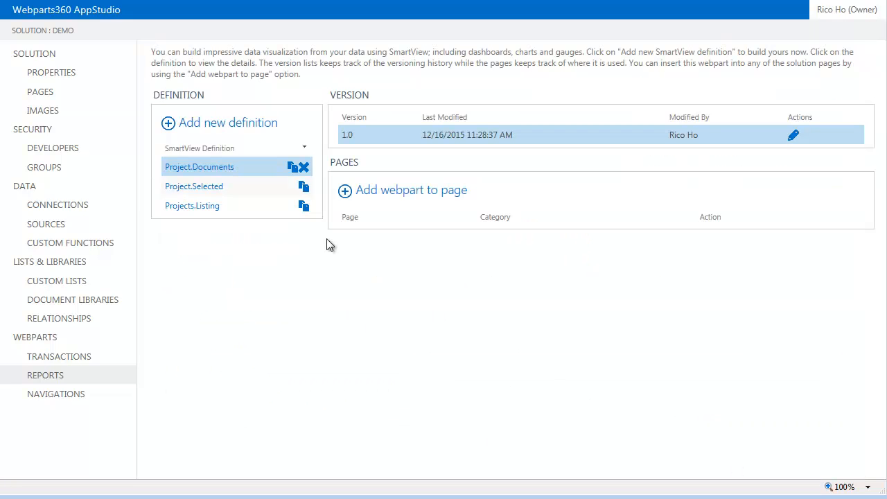
Start placing the Project.Documents webpart on the ProjectWorkspace solution page in the Header zone with zone index 2.
click(424, 192)
click(632, 218)
click(573, 241)
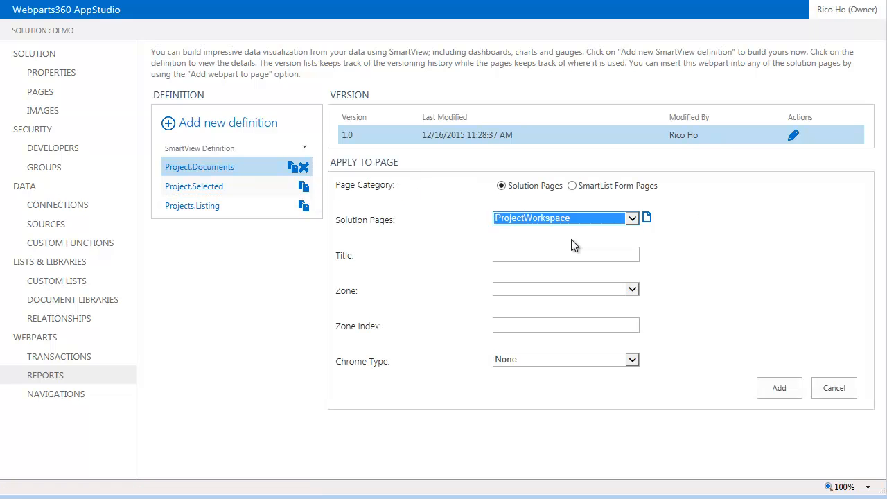
click(632, 289)
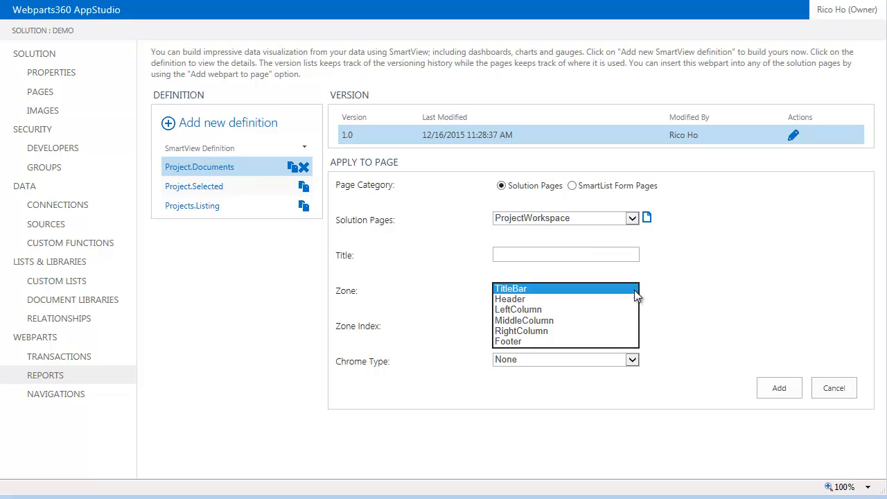
click(559, 298)
click(531, 323)
text(2)
Title the webpart Project Documents, choose its chrome type, and add it to the page.
click(510, 256)
text(Projec)
key(BackSpace)
key(BackSpace)
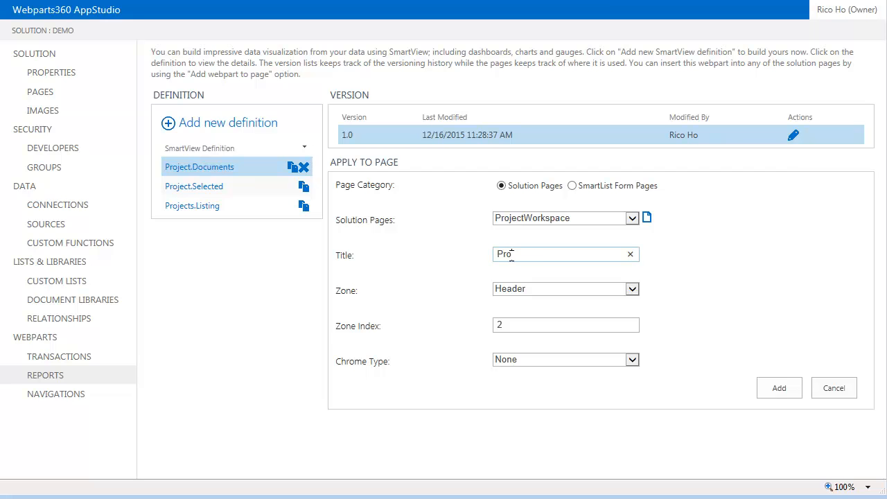
text(ject Documents)
click(633, 361)
click(562, 381)
click(779, 391)
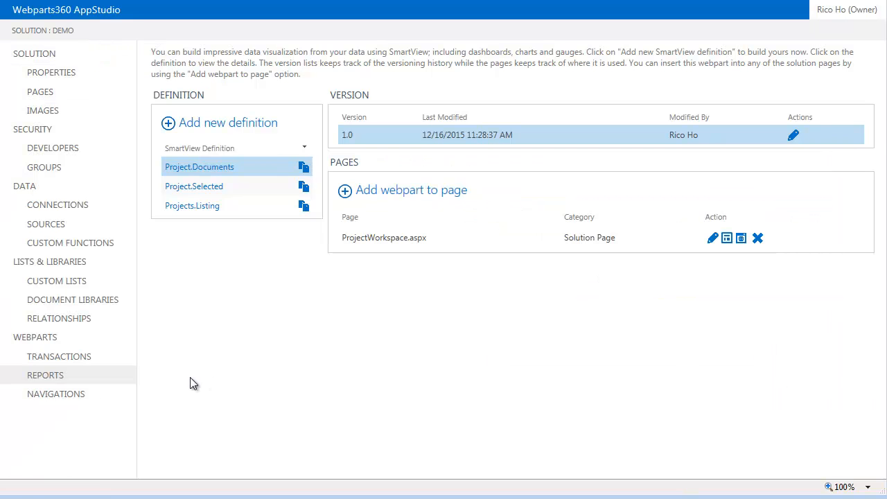
Open Edit Form 1 for the [me] role in the Documents transaction definition and make the Title column required.
click(73, 358)
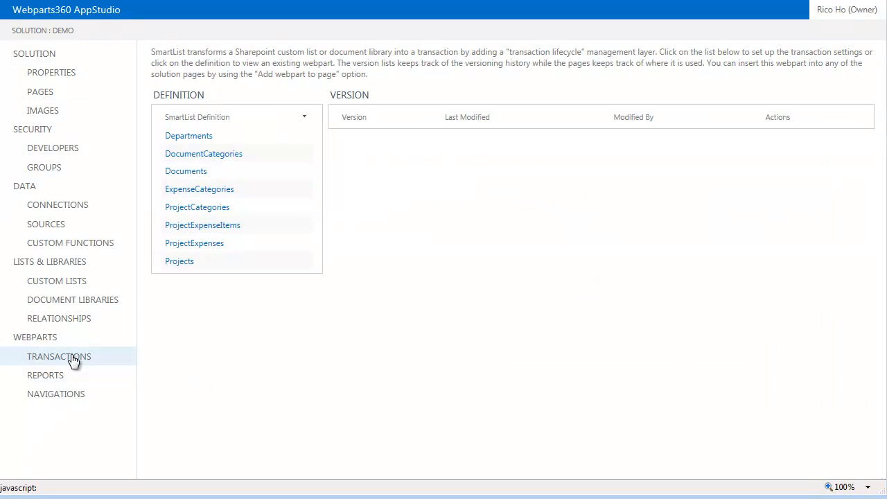
click(192, 173)
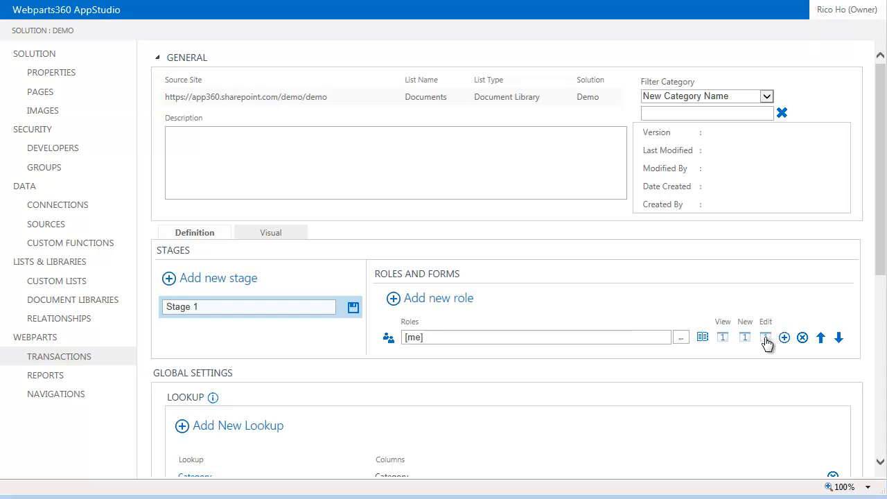
click(766, 340)
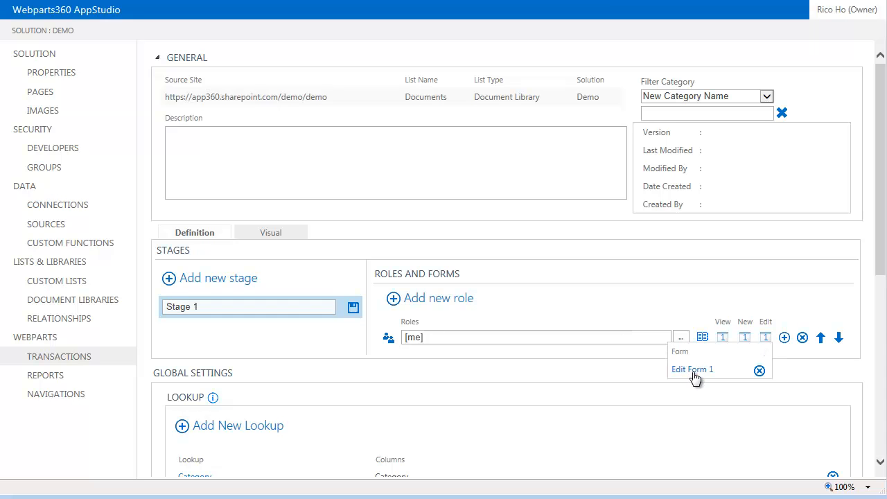
click(691, 369)
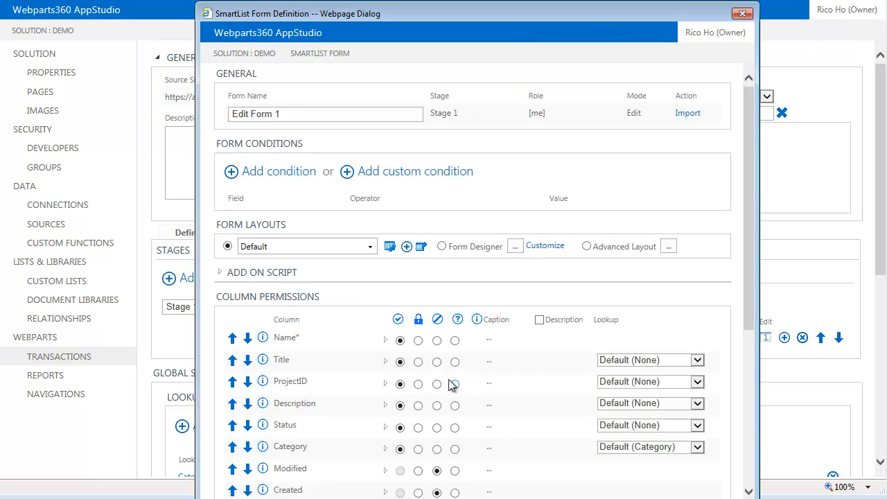
click(385, 361)
click(625, 398)
Hide the ProjectID column on the form and set its direct default value to [param:ProjectID].
scroll(540, 404, down, 3)
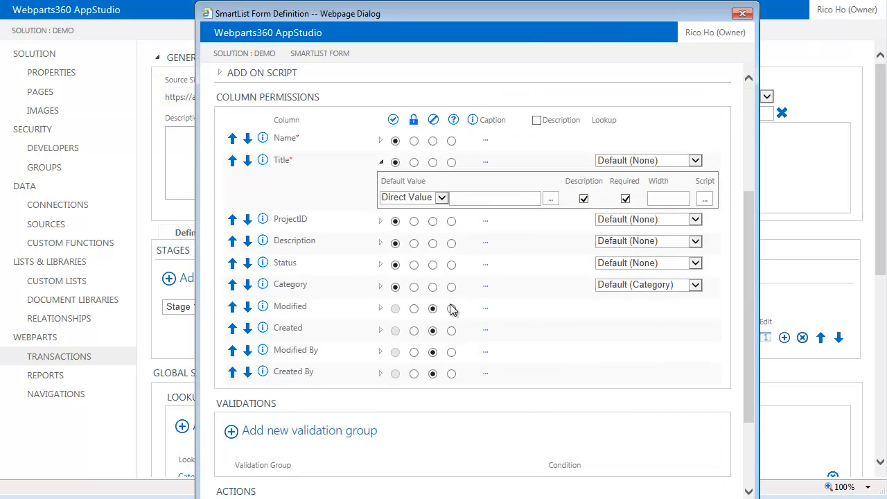
click(432, 221)
click(380, 221)
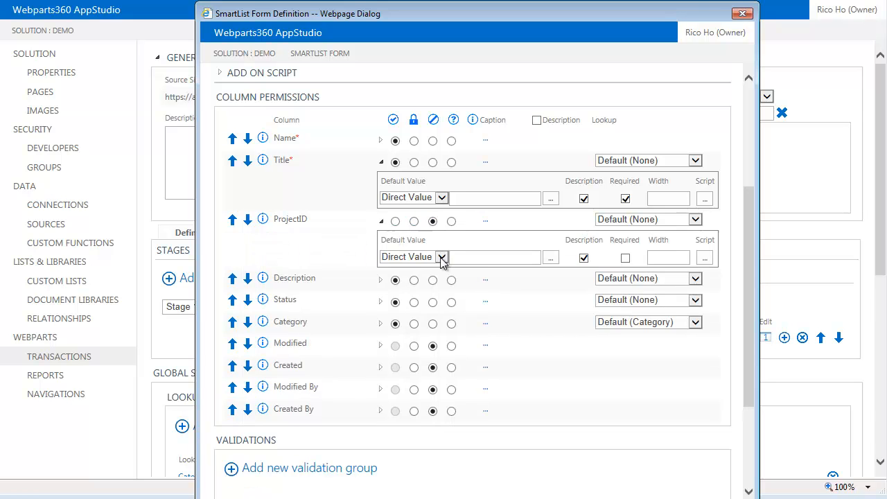
click(486, 258)
text([param:ProjectOD)
key(BackSpace)
key(BackSpace)
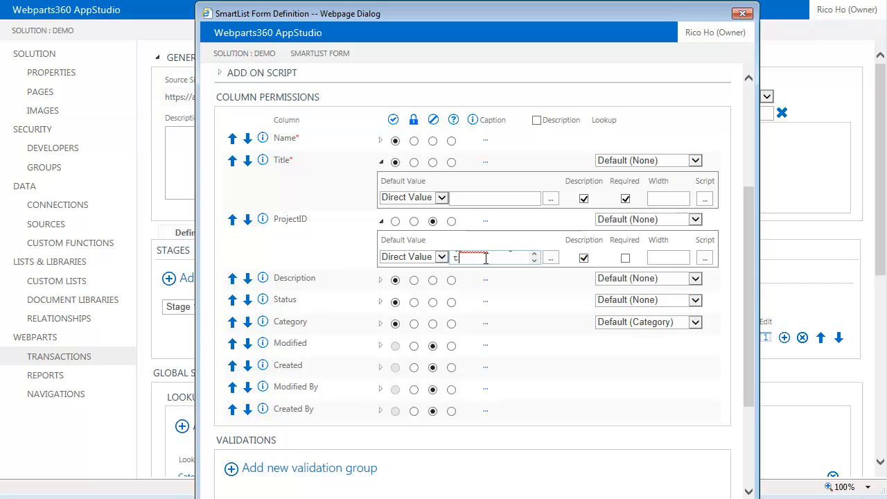
text(ID])
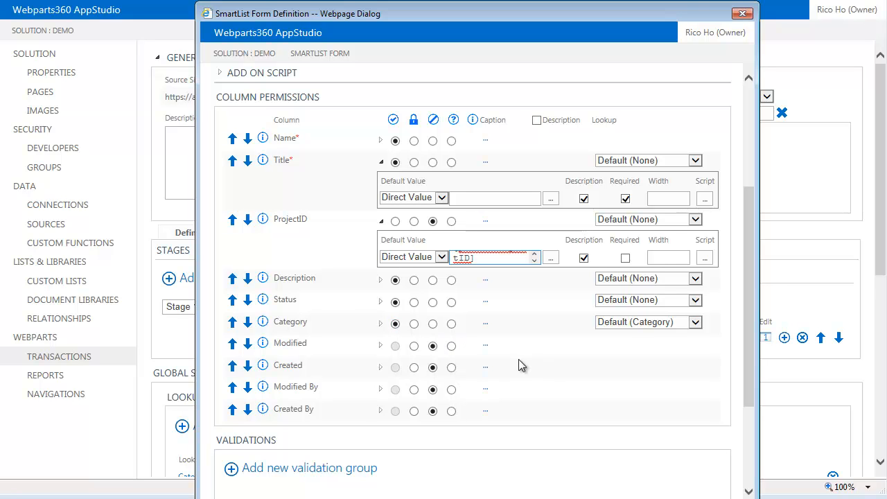
Reorder the Category column to sit directly above Description and save the edit form definition.
click(233, 322)
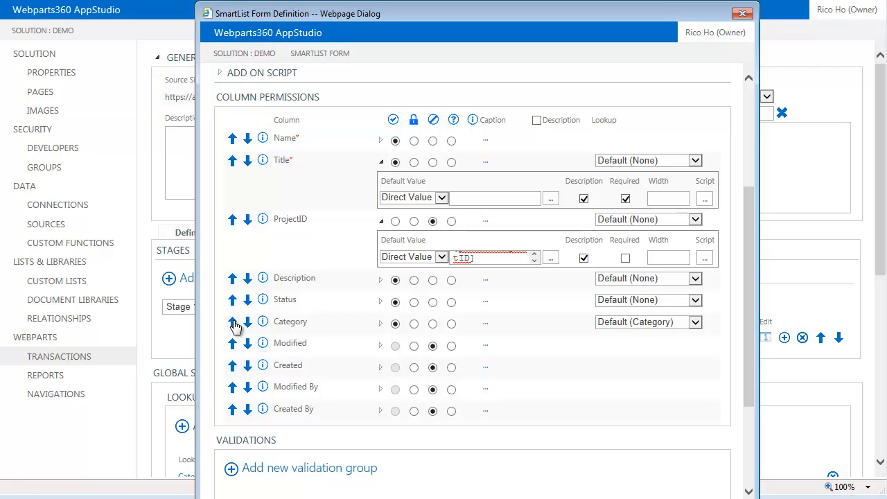
click(232, 302)
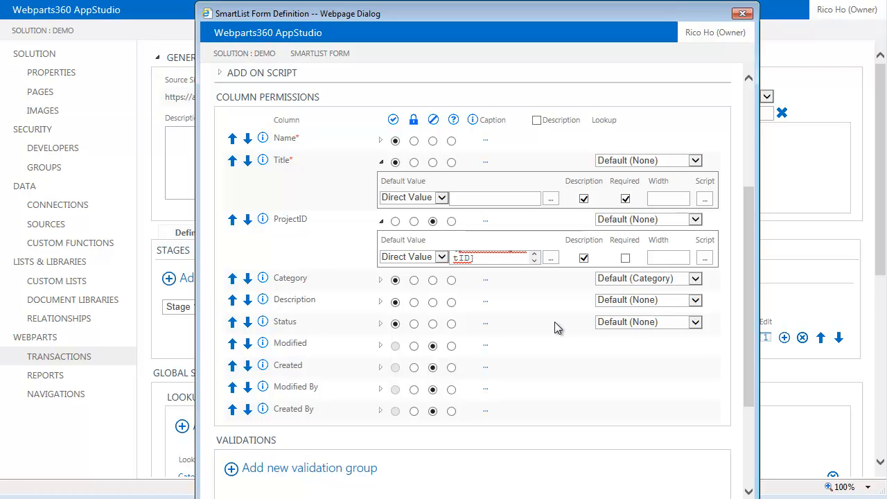
scroll(554, 322, down, 3)
click(658, 493)
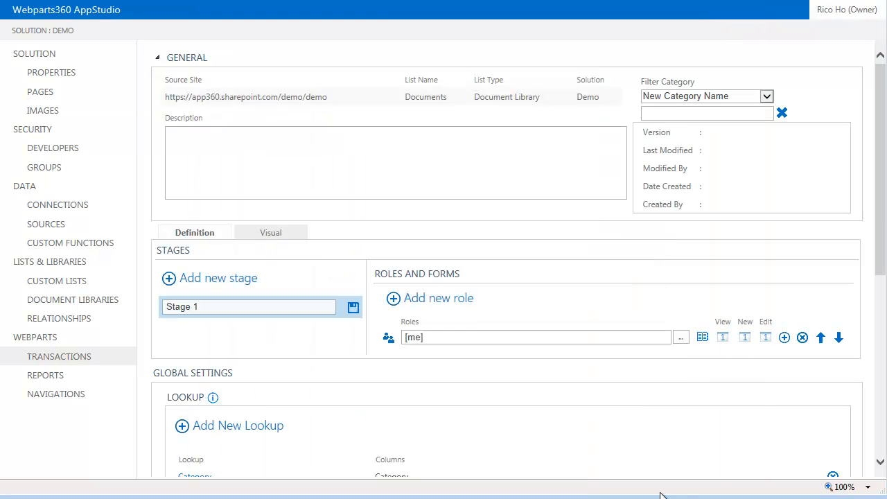
Save the Documents transaction definition, including the changes made to the current stage.
scroll(572, 367, down, 5)
click(732, 463)
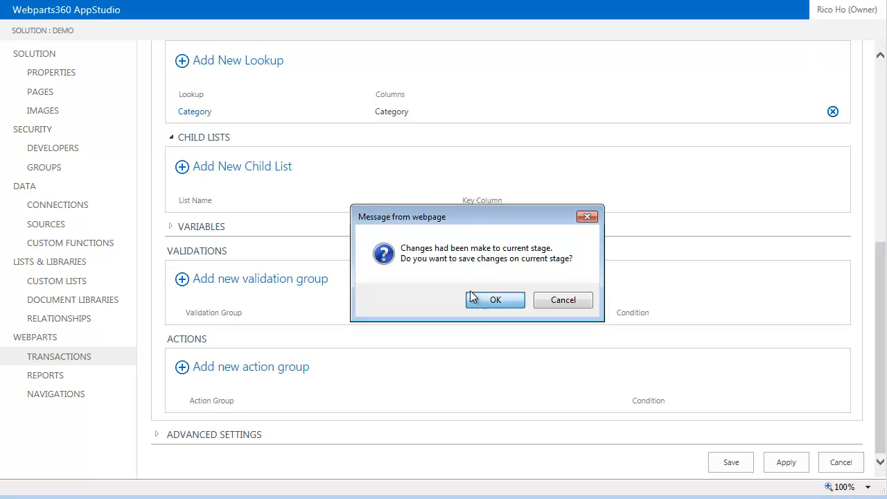
click(469, 291)
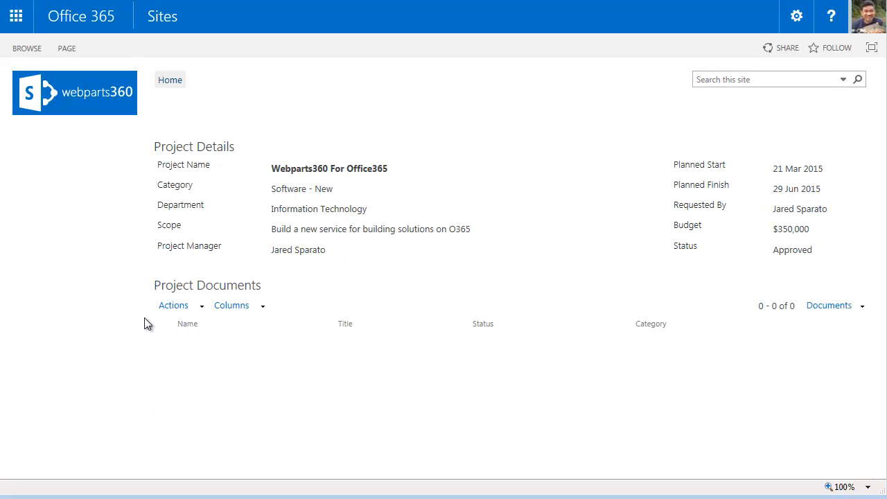
On the project workspace page, upload MerryChristmas.jpg from the Pictures library to Project Documents.
click(202, 306)
click(267, 348)
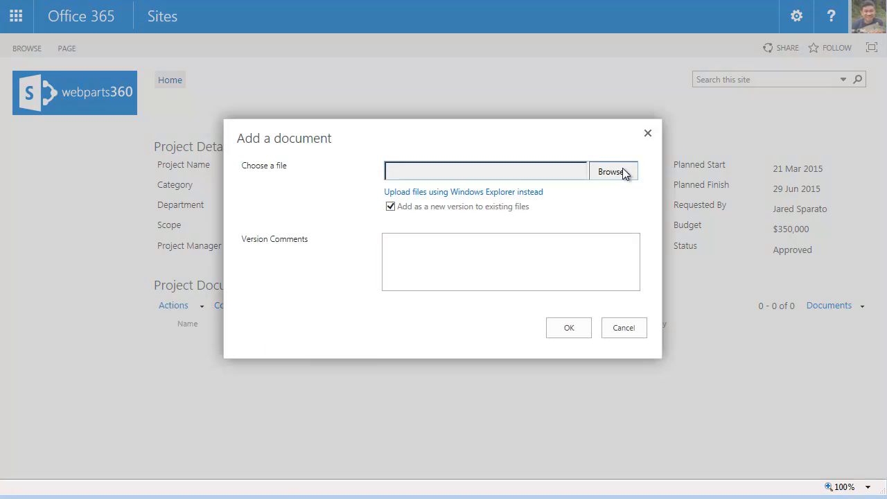
click(612, 171)
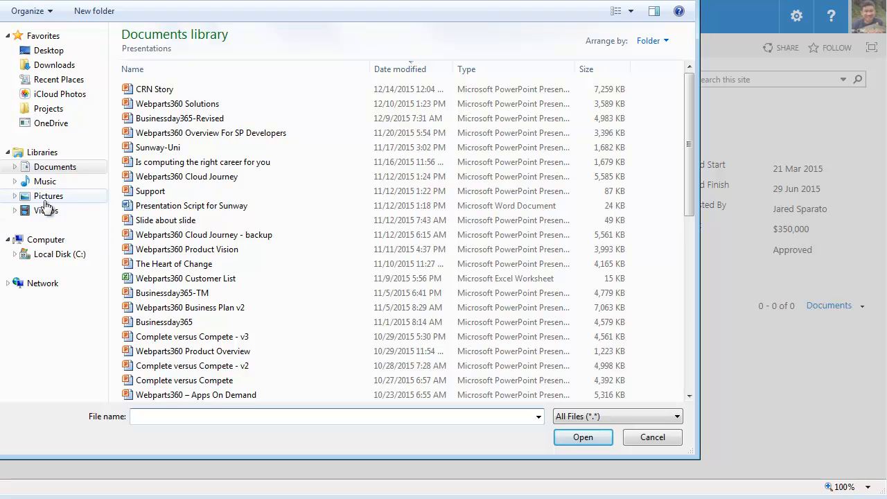
click(48, 198)
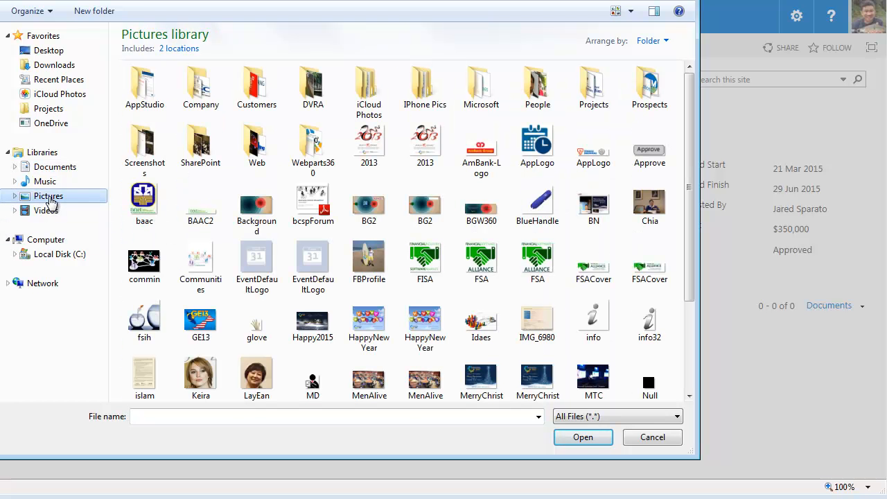
drag(690, 186, 691, 289)
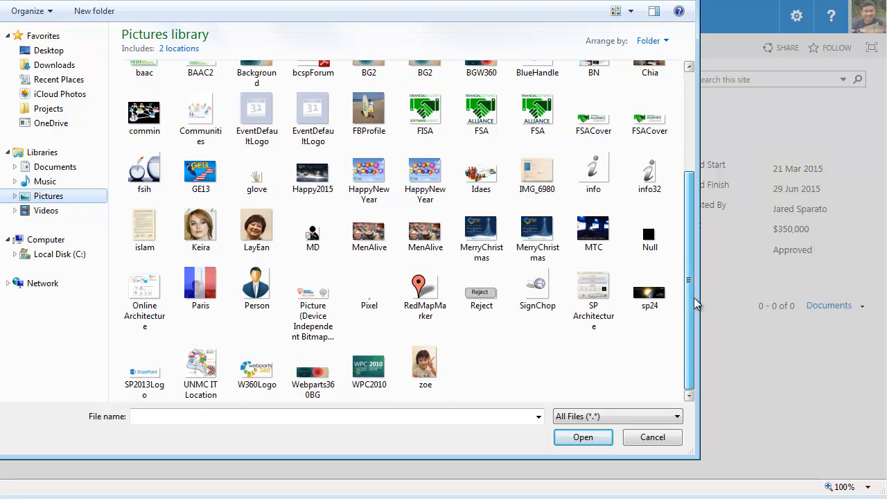
double_click(484, 247)
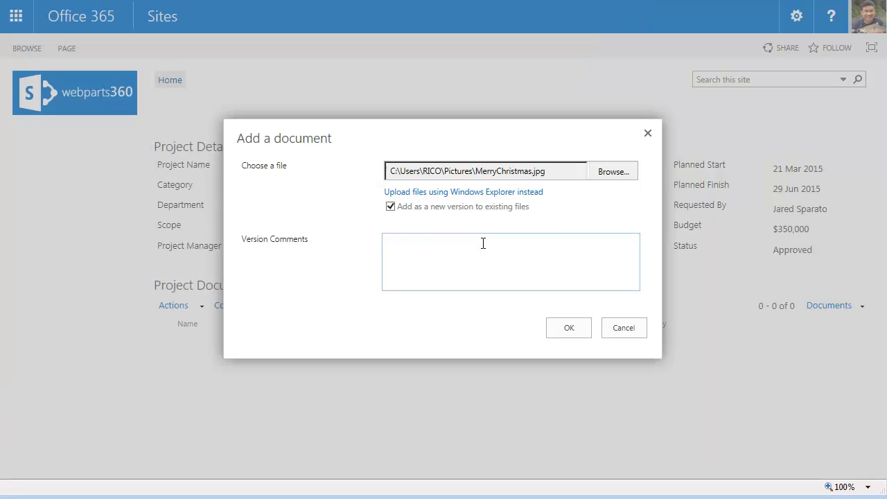
click(574, 327)
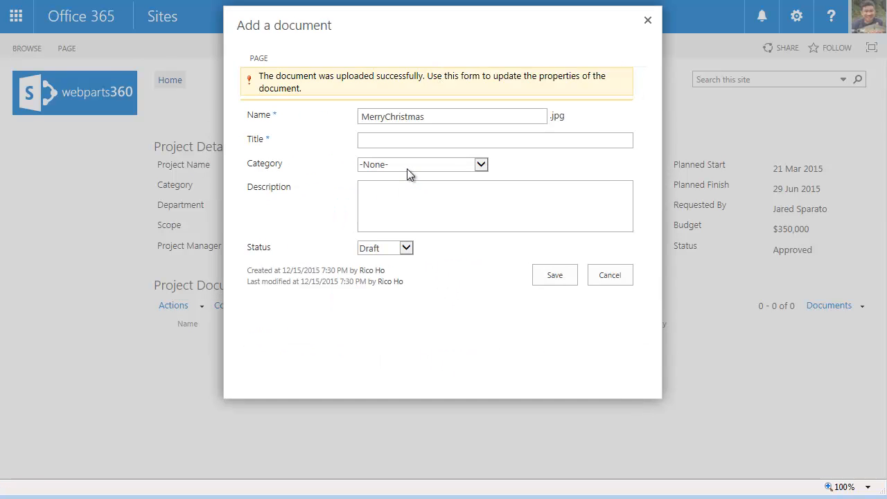
Title the uploaded document Merry Christmas Announcement and assign it the Business Justification category.
text(Merry Chris)
text(tmas Announcement)
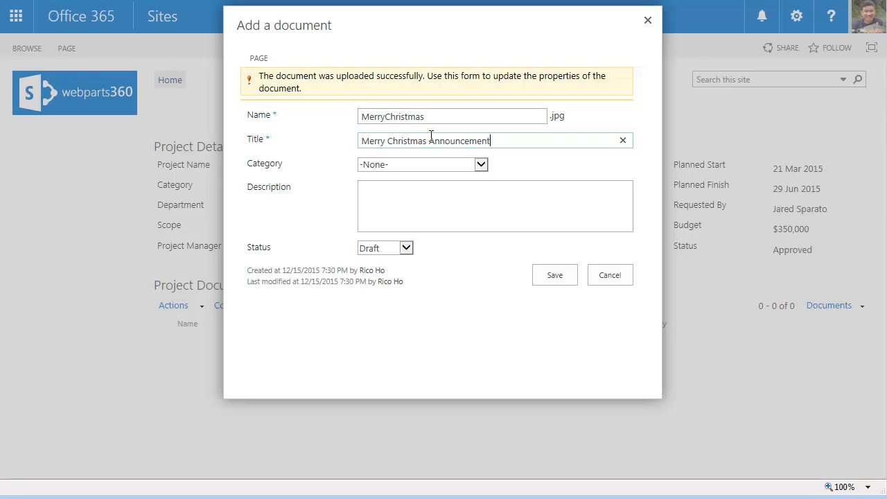
click(481, 165)
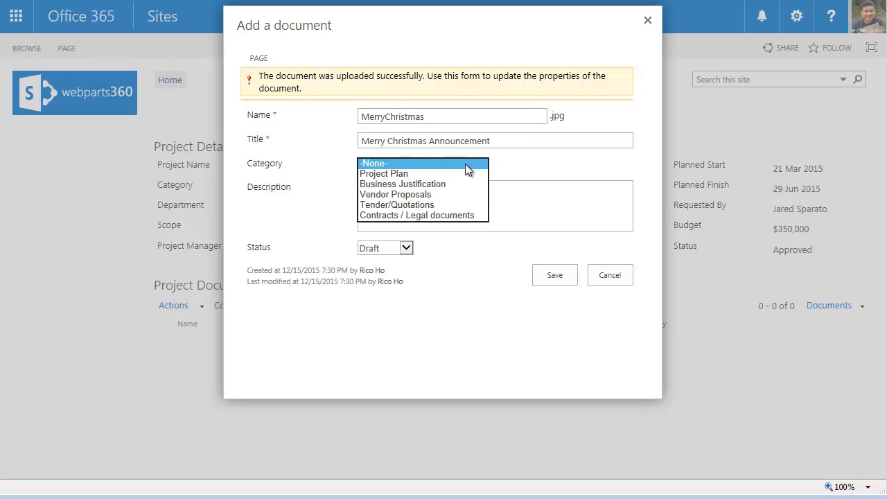
click(444, 184)
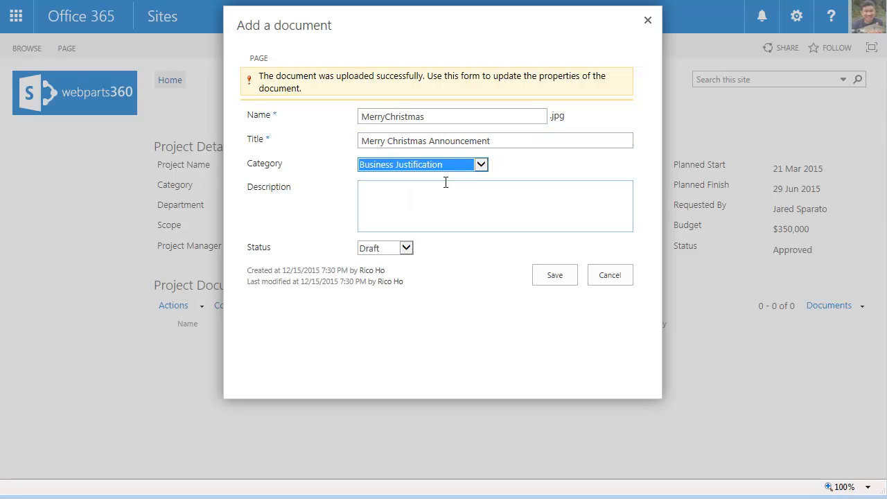
Enter the description Ho ho ho, set the document status to Approved, and save the properties.
click(449, 201)
text(Ho )
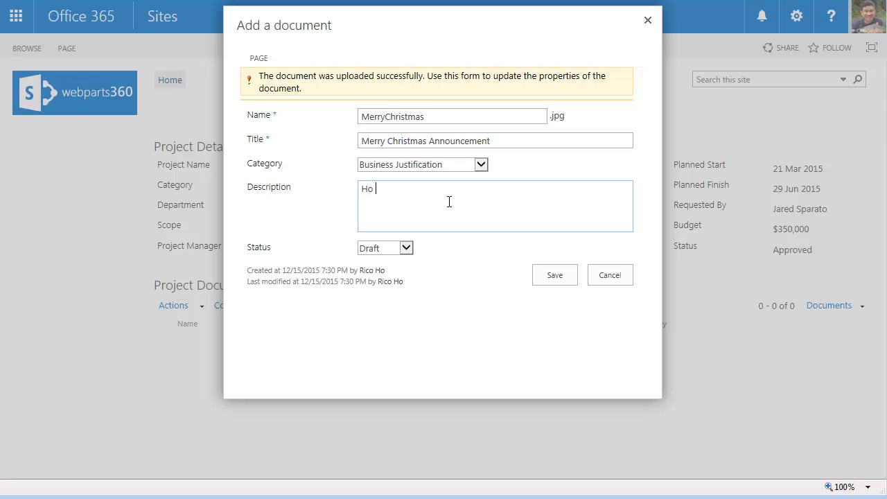
text(ho ho)
click(407, 248)
click(400, 255)
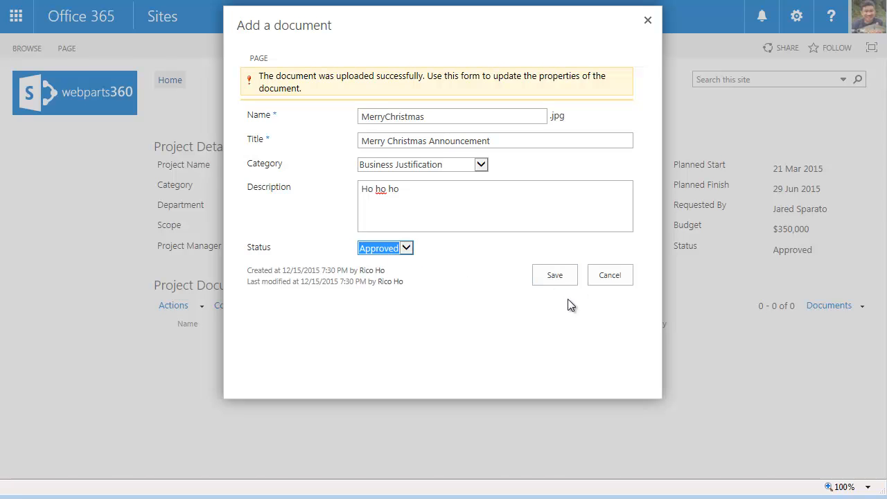
click(553, 277)
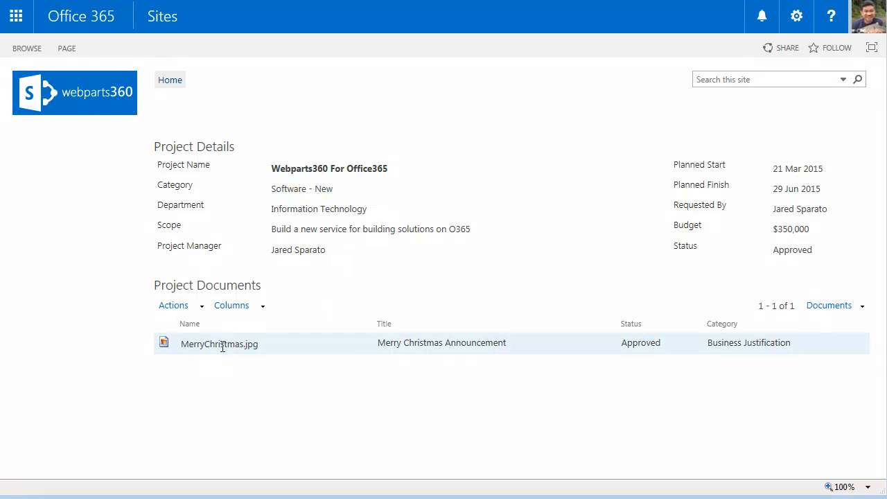
Open the preview of MerryChristmas.jpg in the Project Documents list.
click(359, 345)
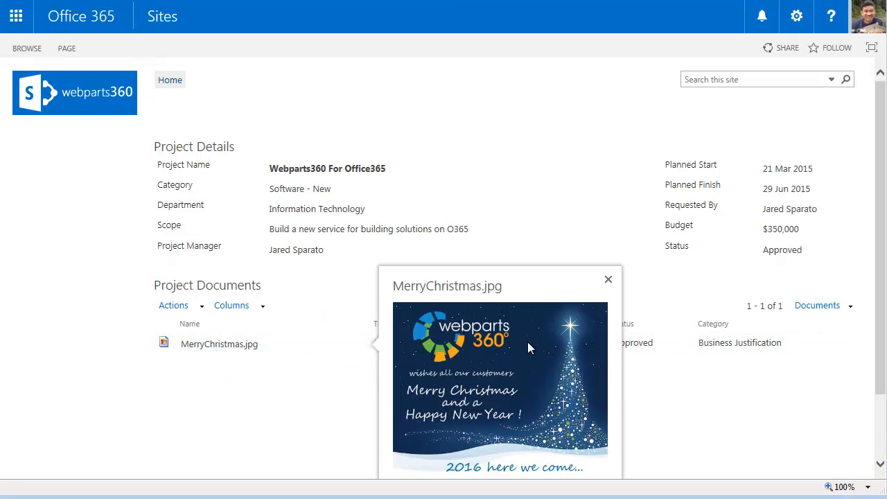